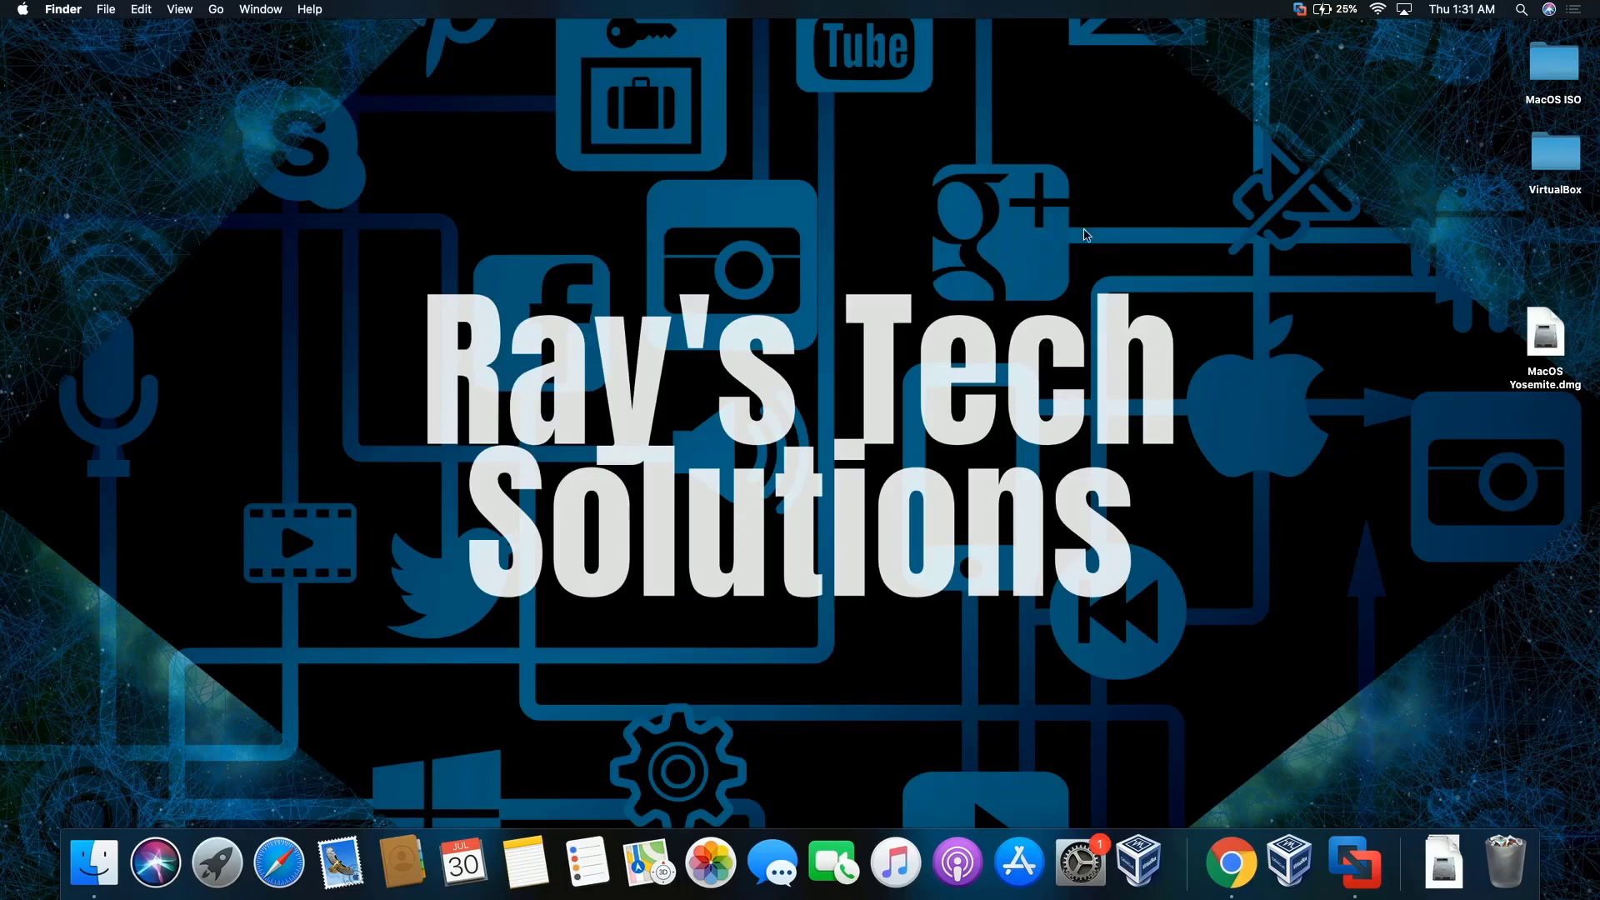
# Launch VMware Fusion from the Dock and start a New virtual machine from the + menu.
pyautogui.click(1356, 863)
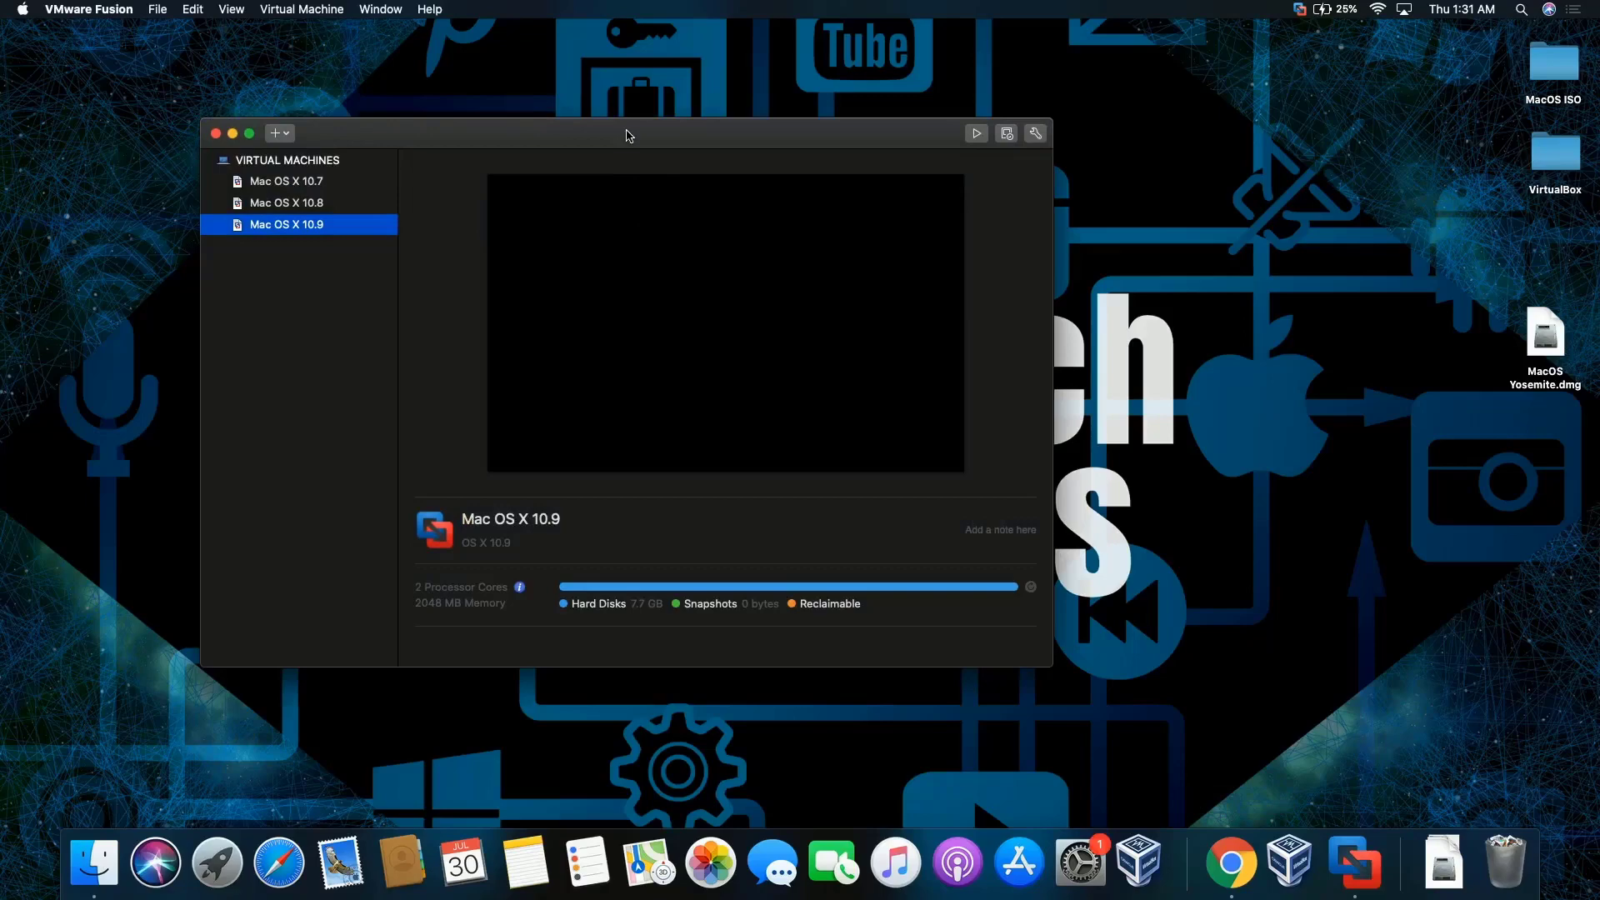
pyautogui.moveTo(627, 135); pyautogui.dragTo(850, 122)
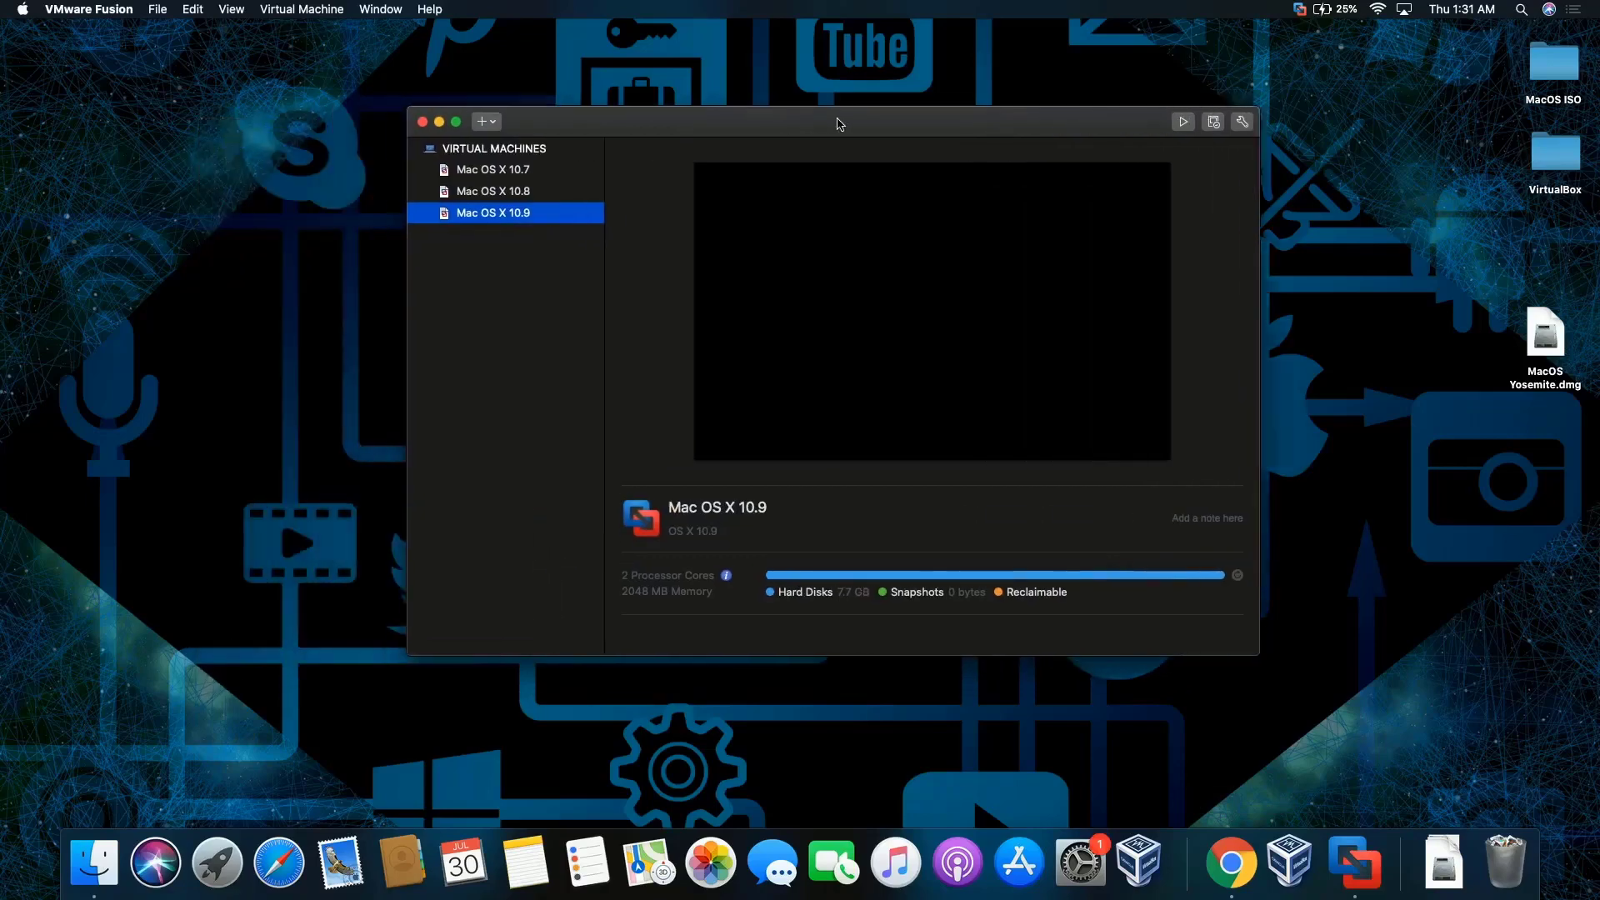
pyautogui.click(498, 122)
pyautogui.click(535, 147)
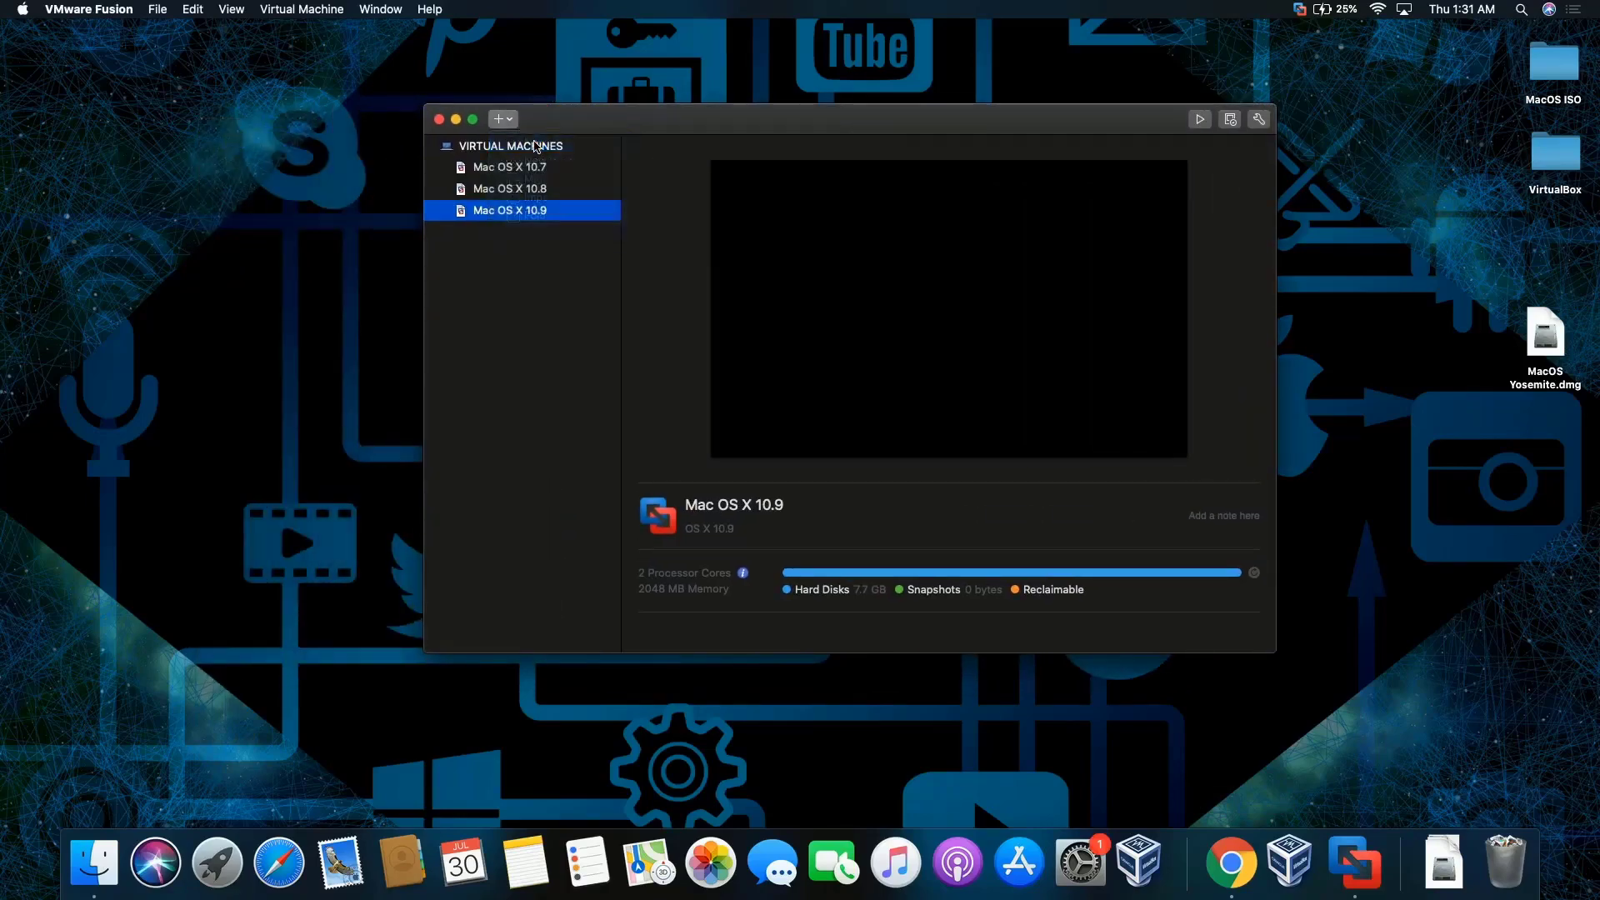
pyautogui.moveTo(483, 245); pyautogui.dragTo(826, 43)
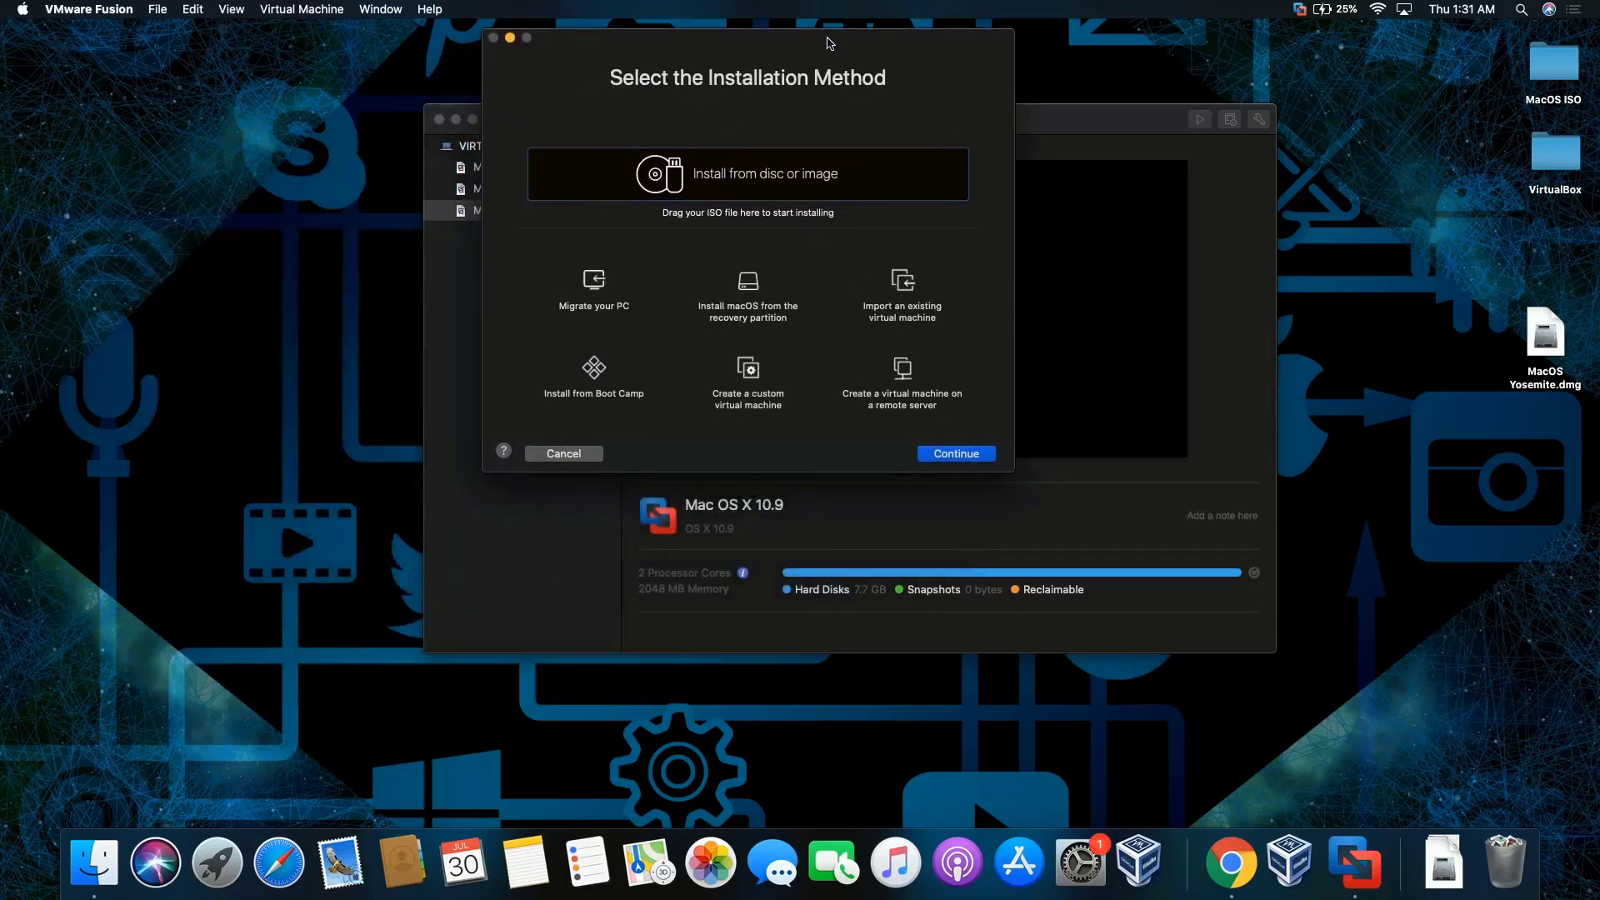
# Drag Install OS X Yosemite from Finder's Applications folder onto the install-from-image area.
pyautogui.click(338, 216)
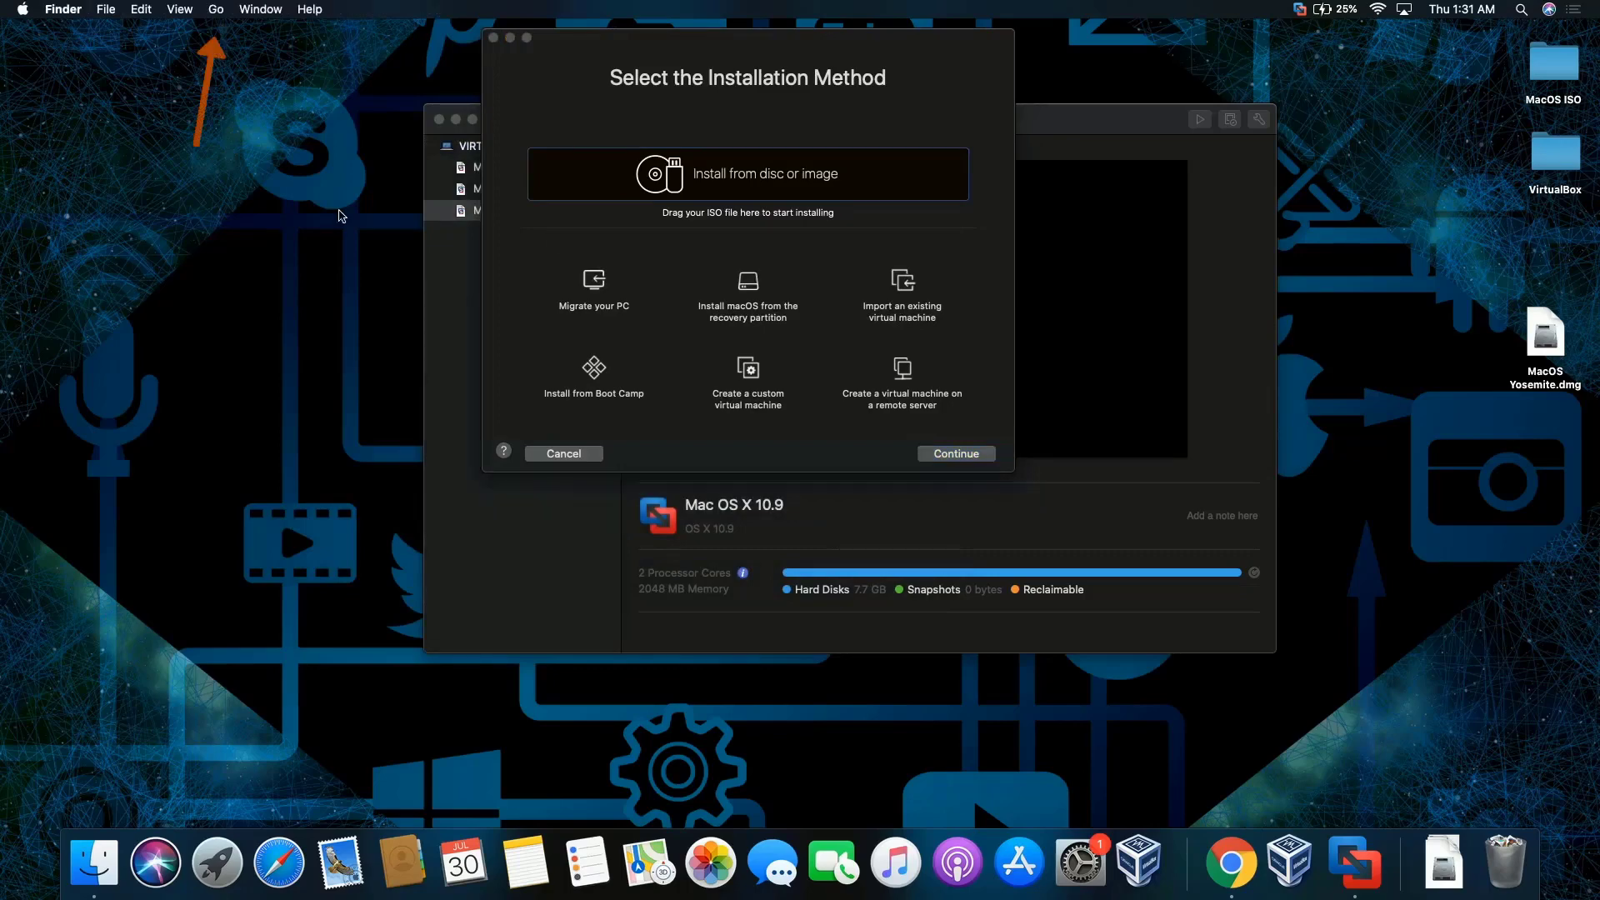
pyautogui.click(214, 10)
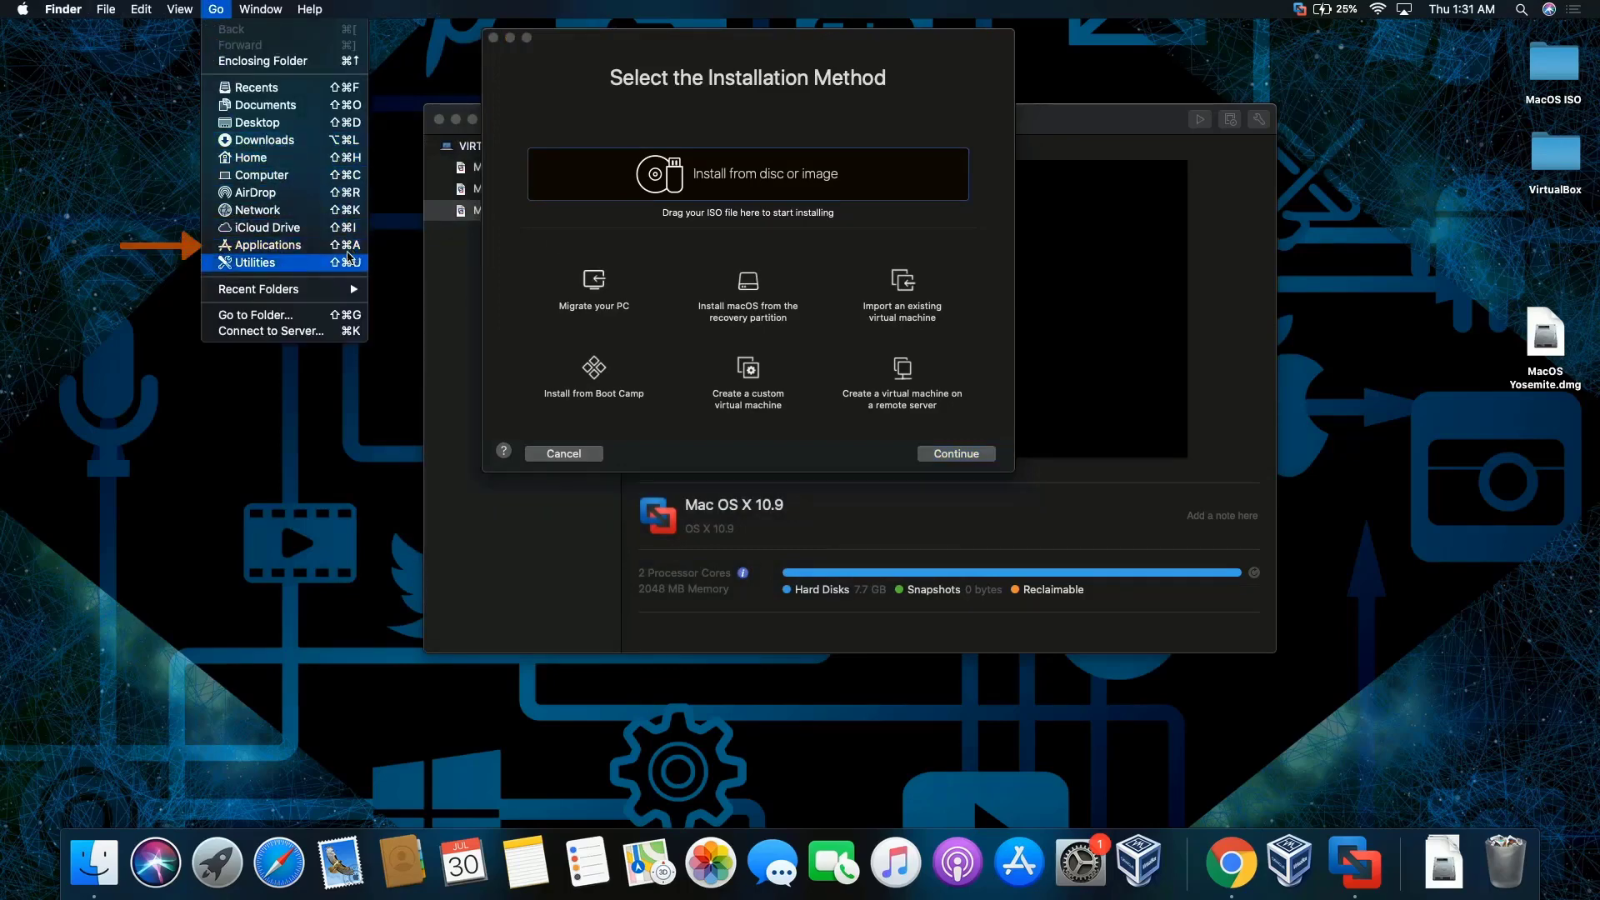
pyautogui.click(301, 245)
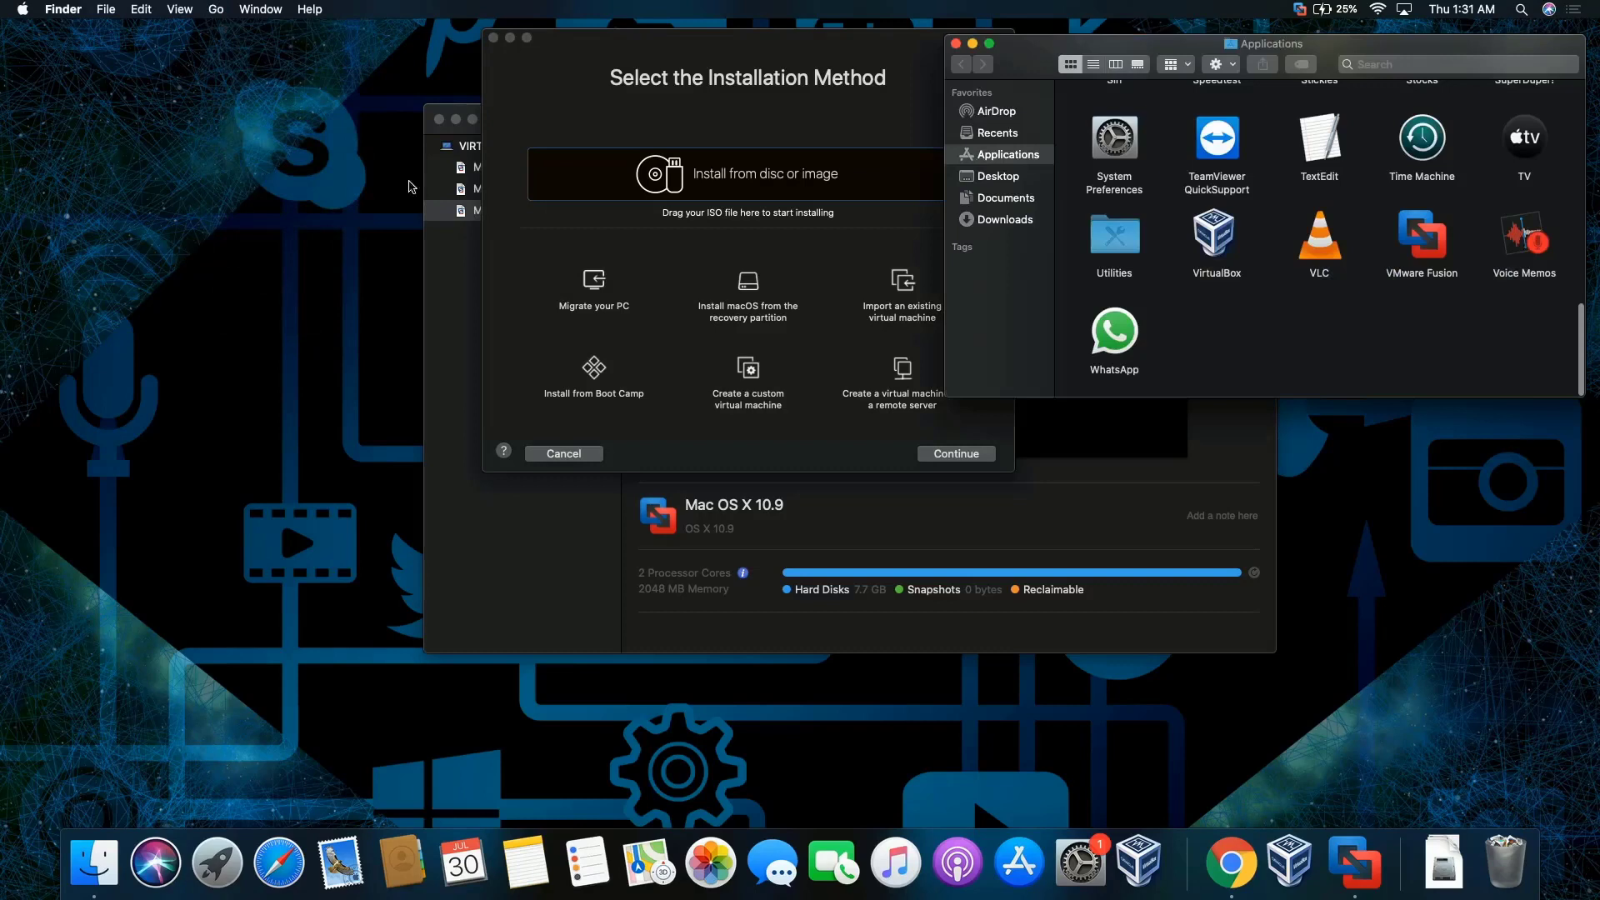
pyautogui.scroll(-1, 1383, 243)
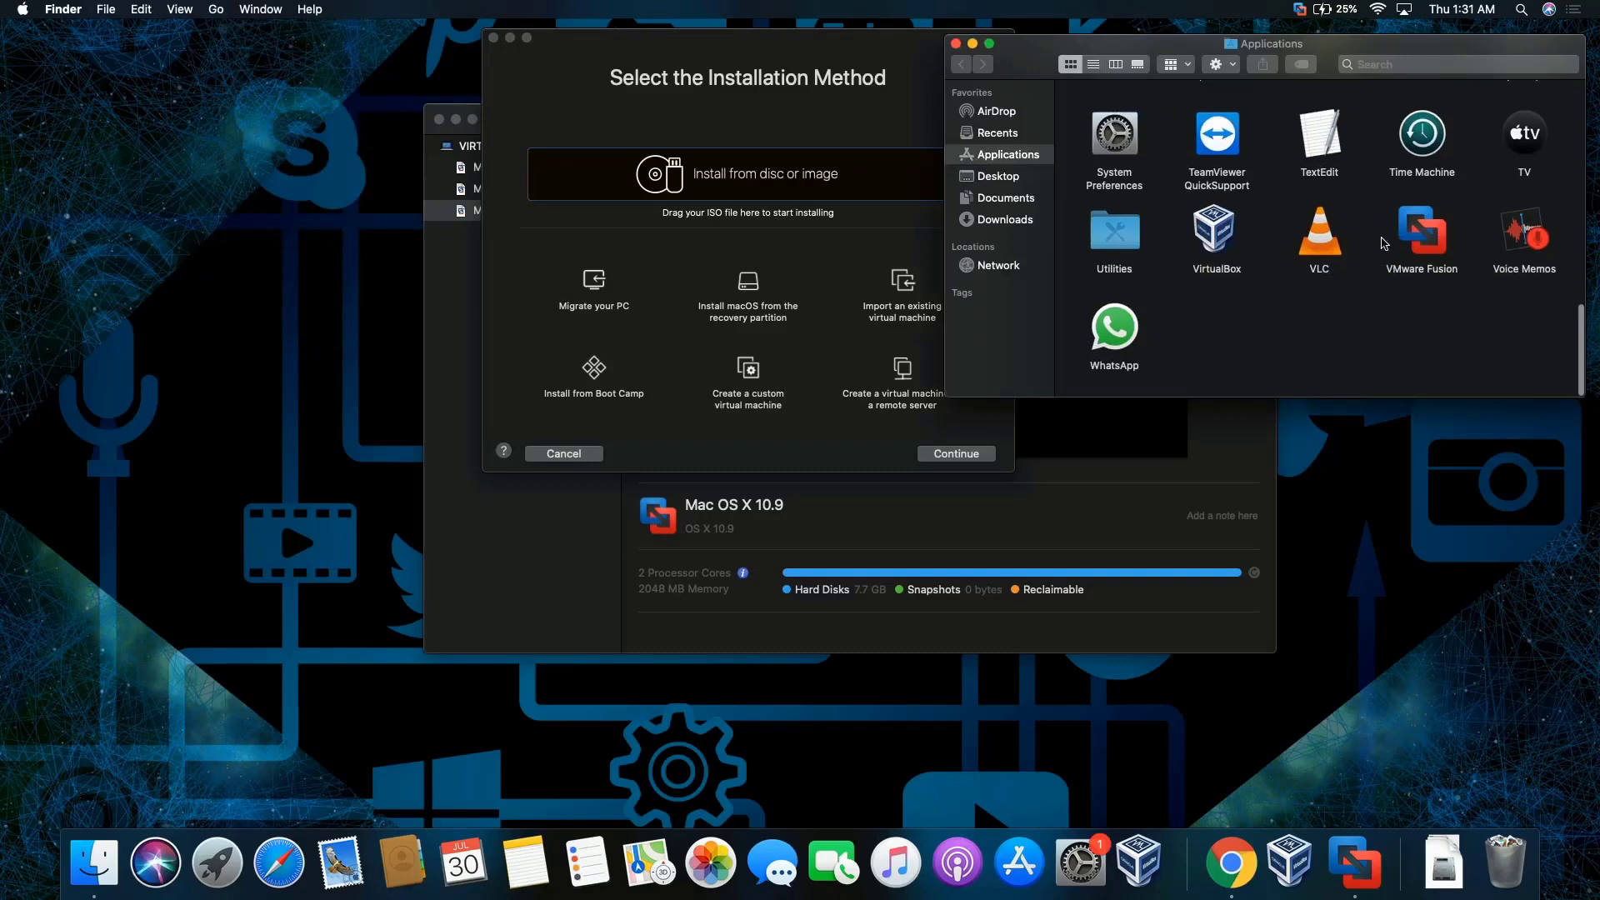
pyautogui.scroll(2, 1383, 242)
pyautogui.scroll(3, 1382, 242)
pyautogui.scroll(3, 1382, 242)
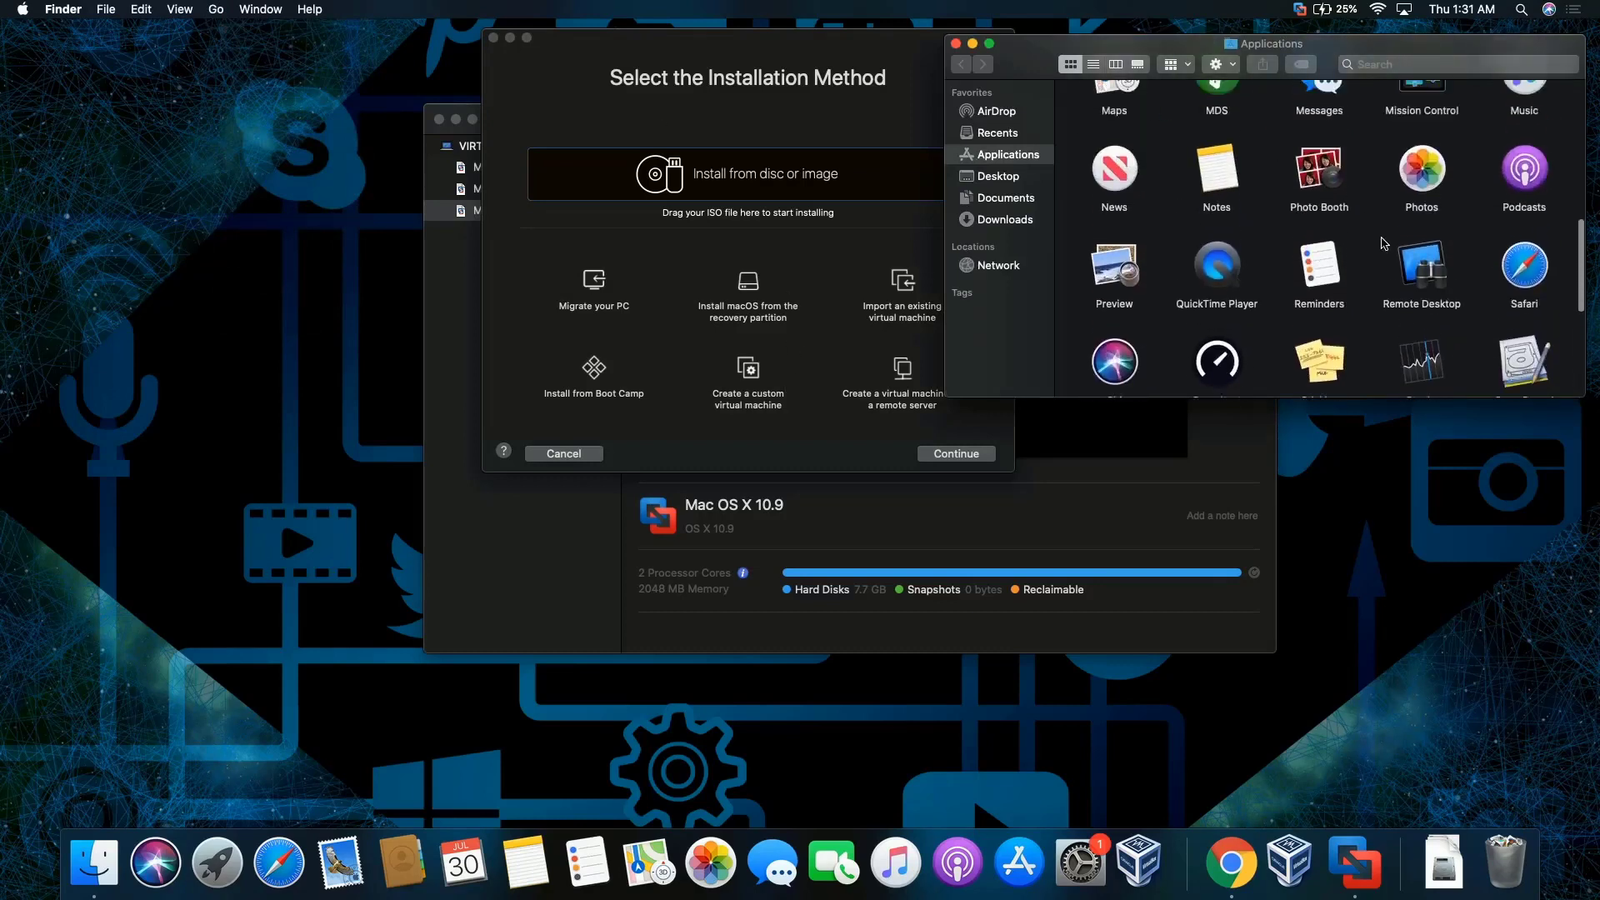
pyautogui.scroll(3, 1382, 243)
pyautogui.scroll(2, 1382, 242)
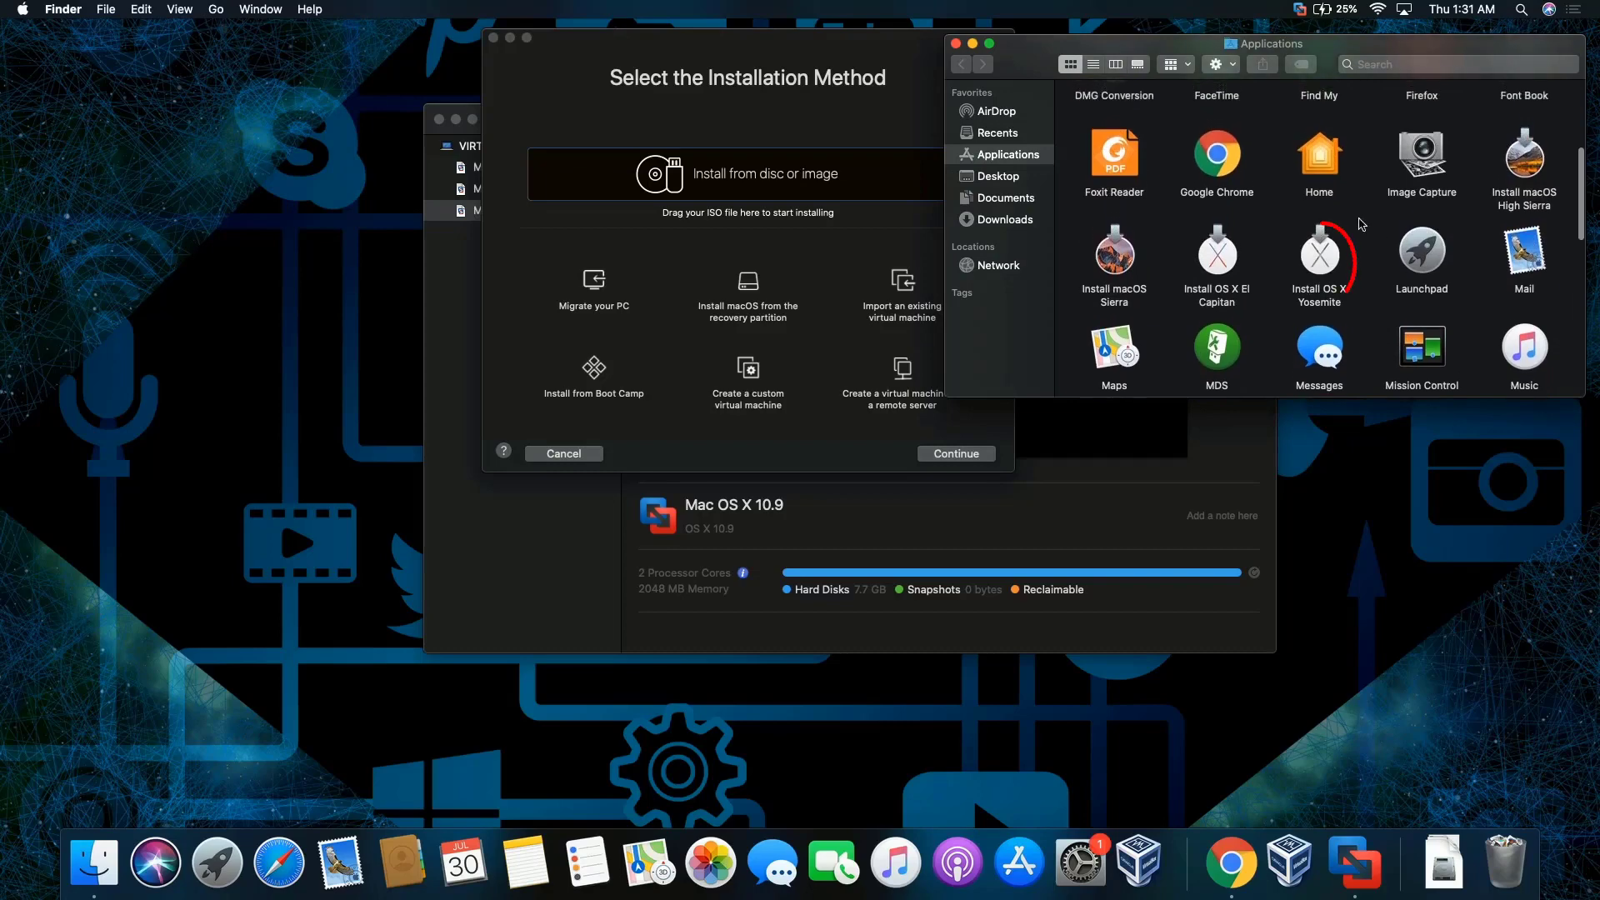
pyautogui.click(1325, 261)
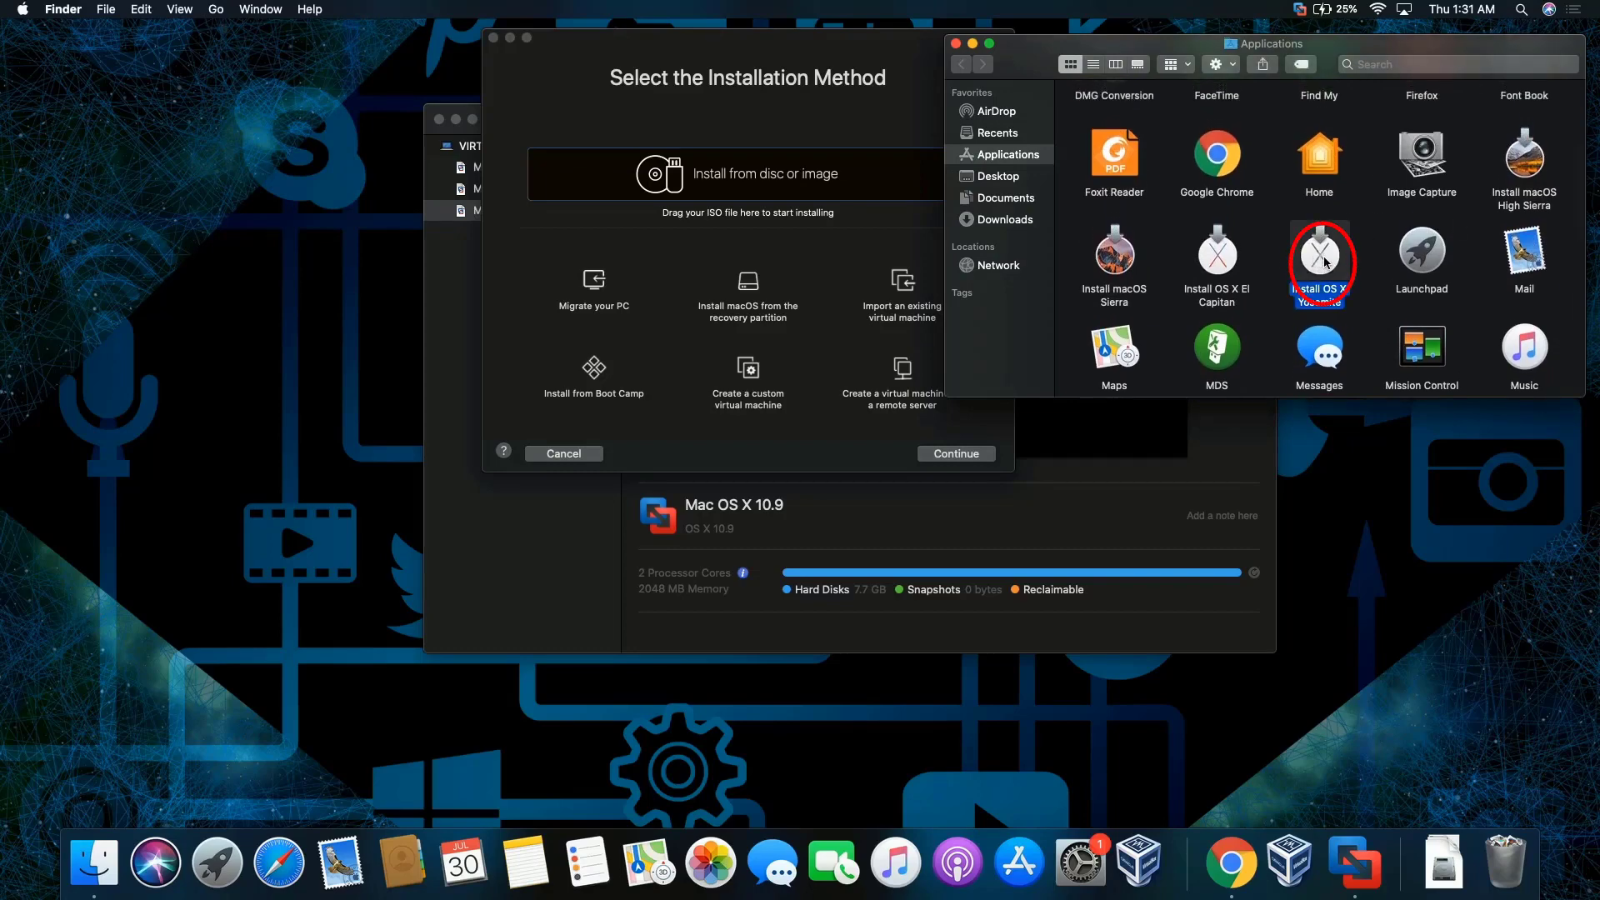
pyautogui.moveTo(1324, 260); pyautogui.dragTo(815, 203)
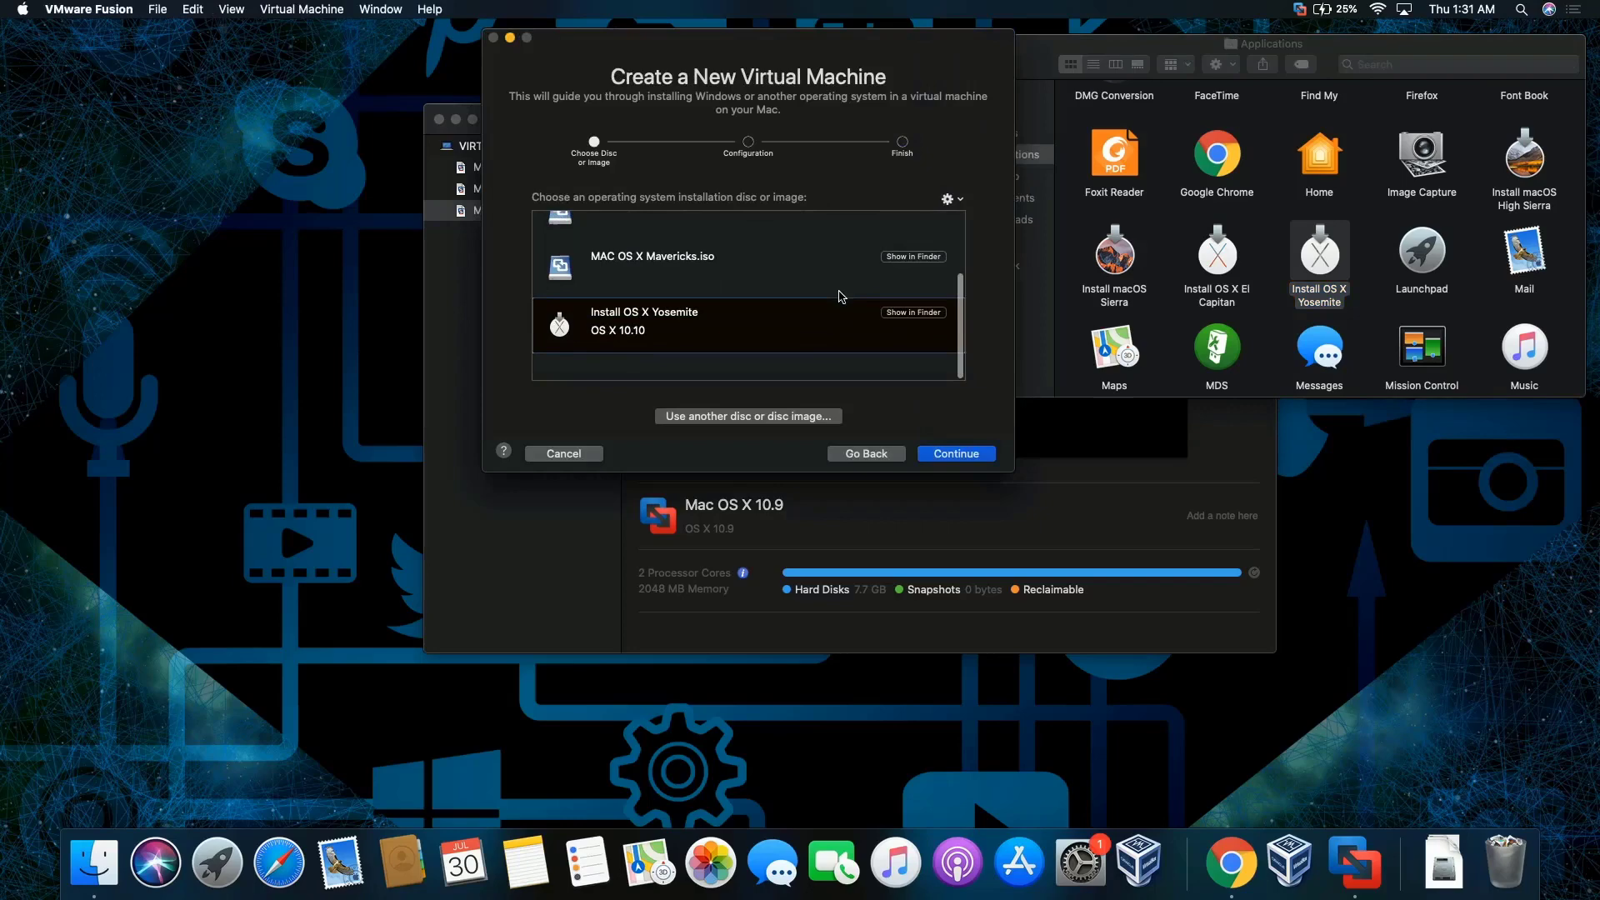
# Finish the wizard and save the virtual machine as OS X 10.10.
pyautogui.click(972, 455)
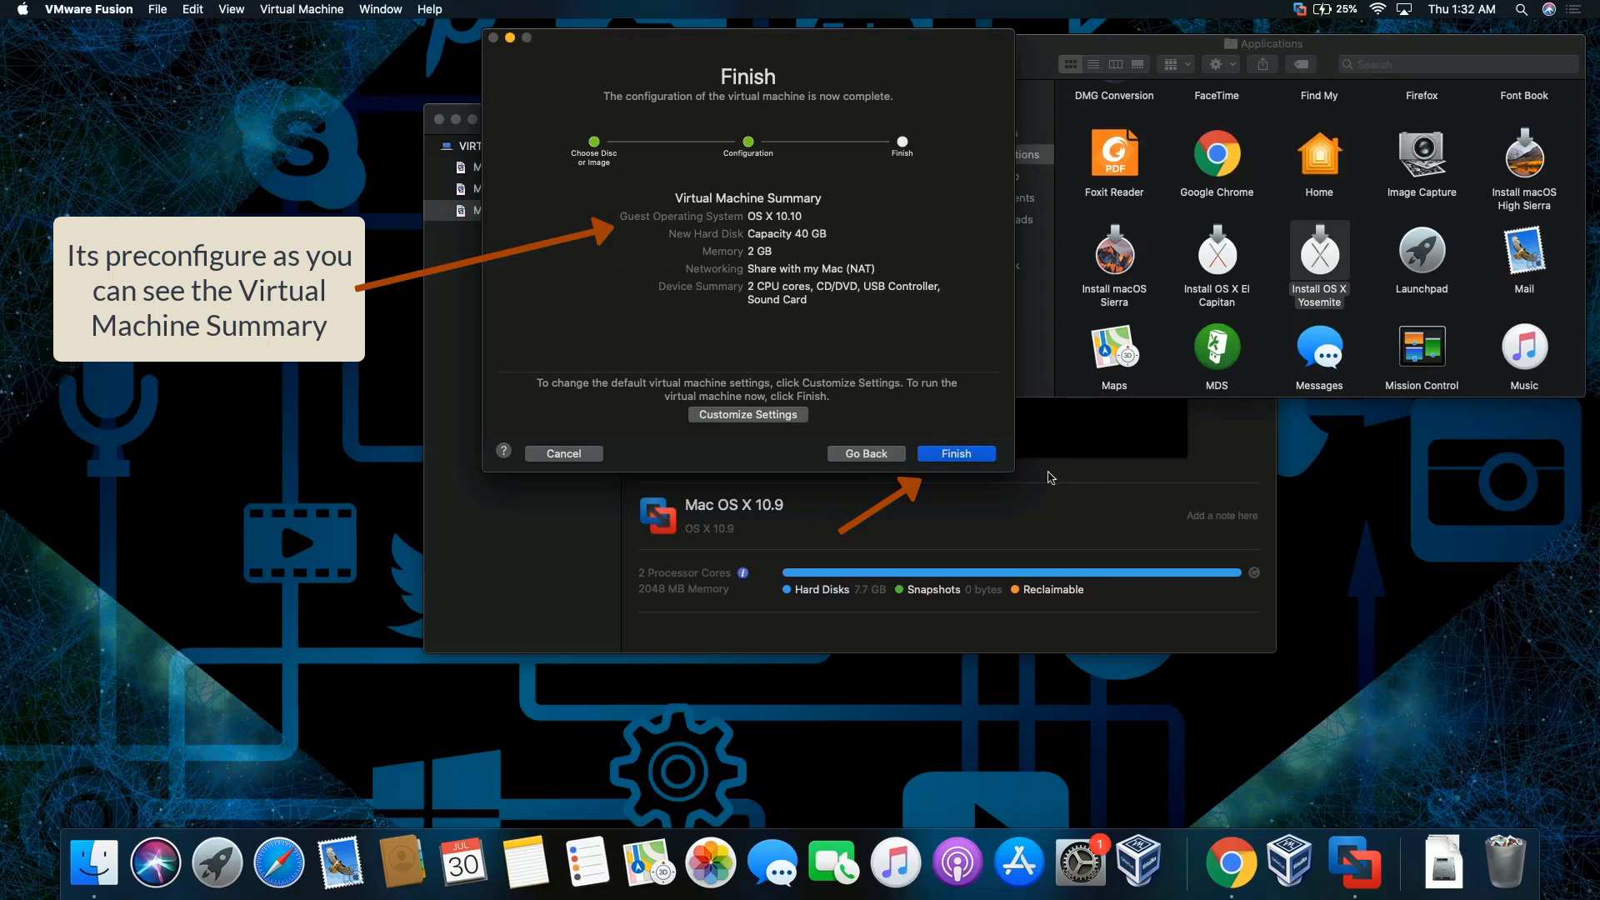
pyautogui.click(956, 454)
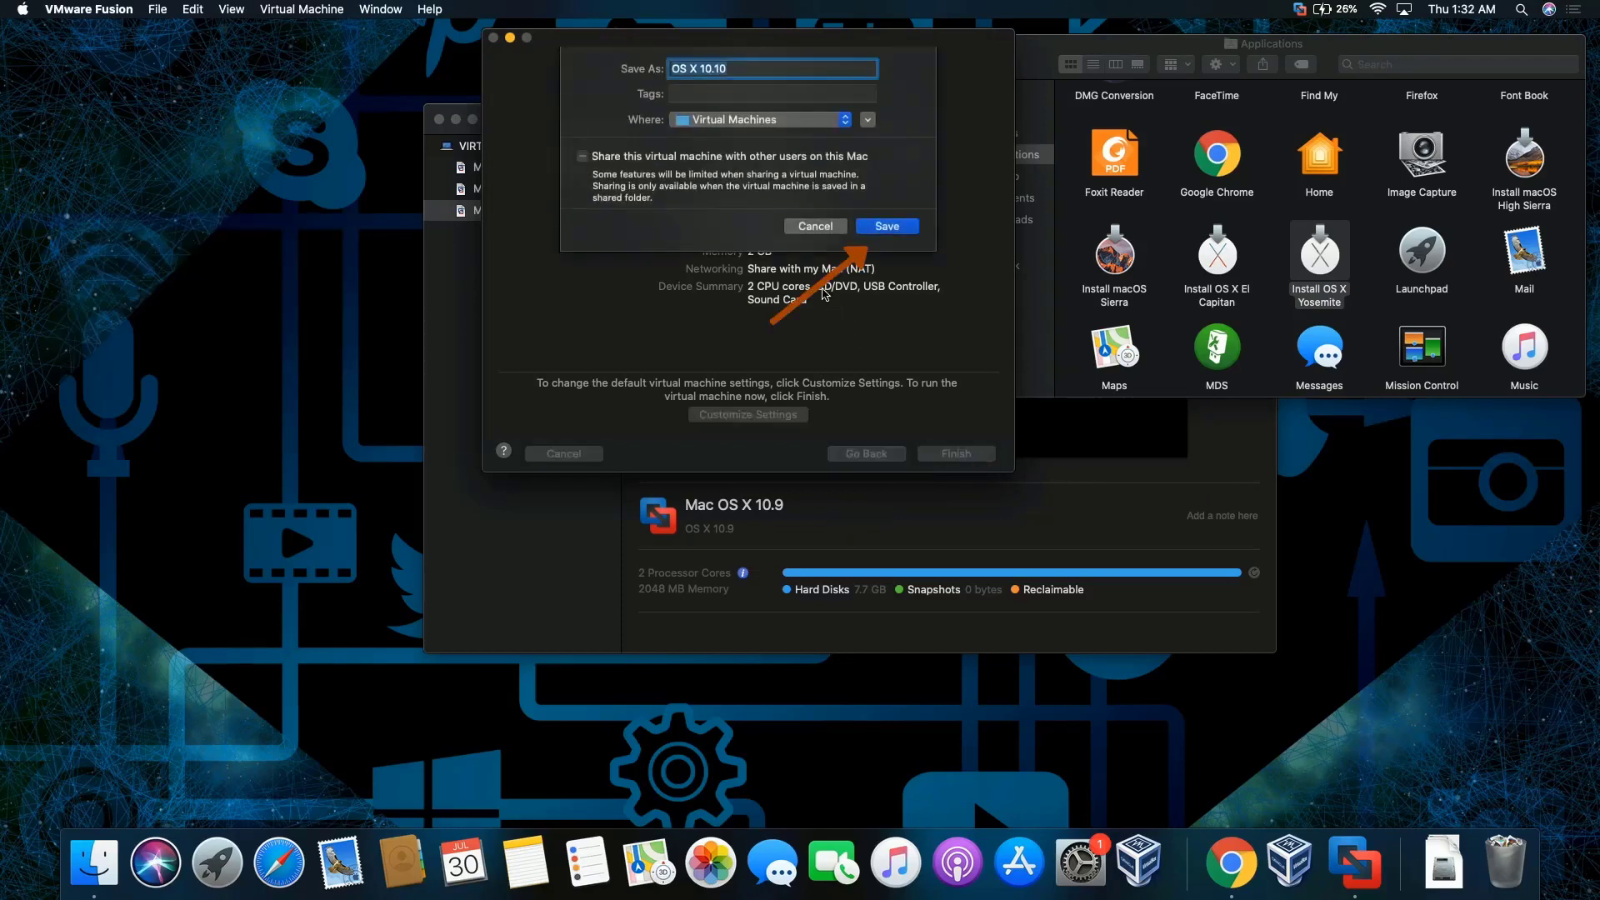
pyautogui.click(899, 226)
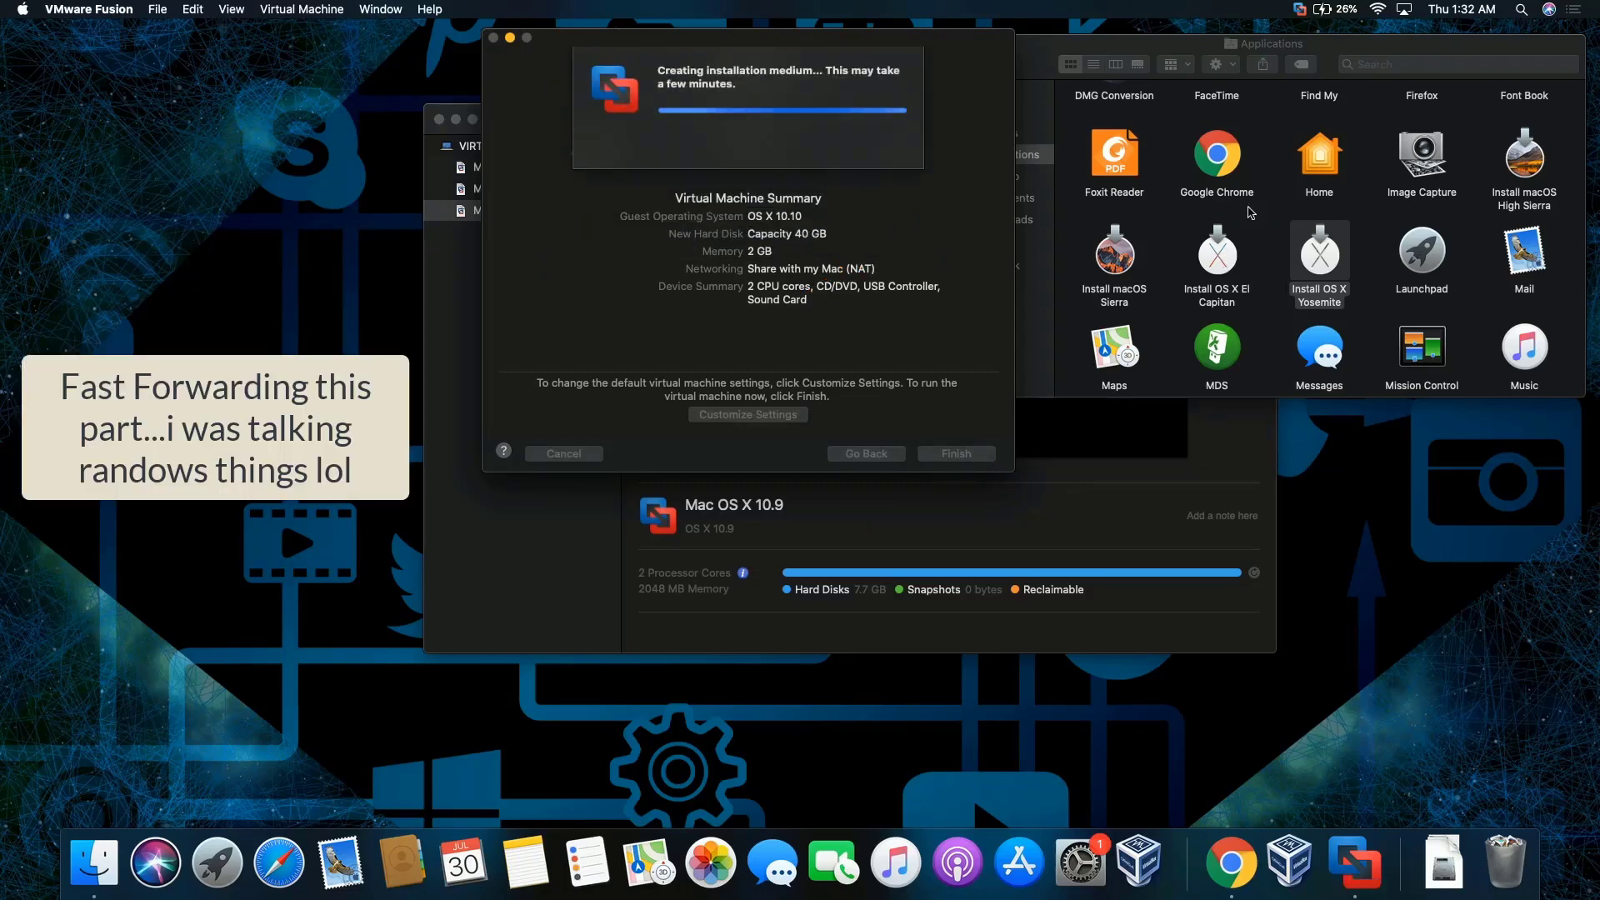
pyautogui.moveTo(1405, 55); pyautogui.dragTo(467, 310)
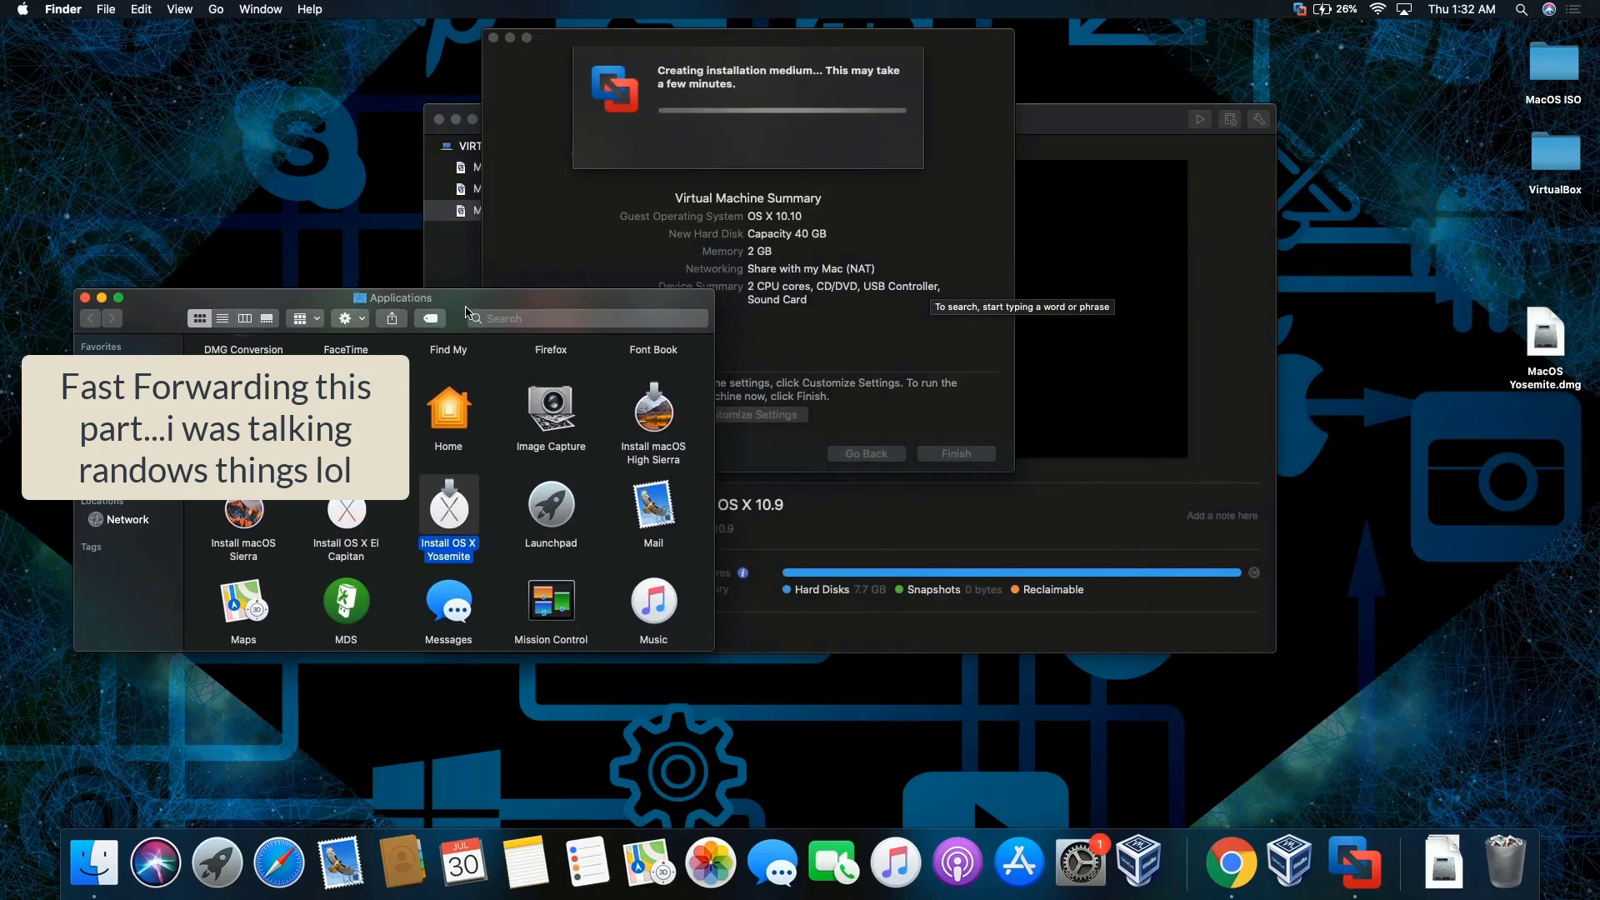
pyautogui.click(1545, 338)
# Open the Yosemite installer's package contents down to SharedSupport, then bring the VM window forward.
pyautogui.moveTo(575, 306); pyautogui.dragTo(520, 387)
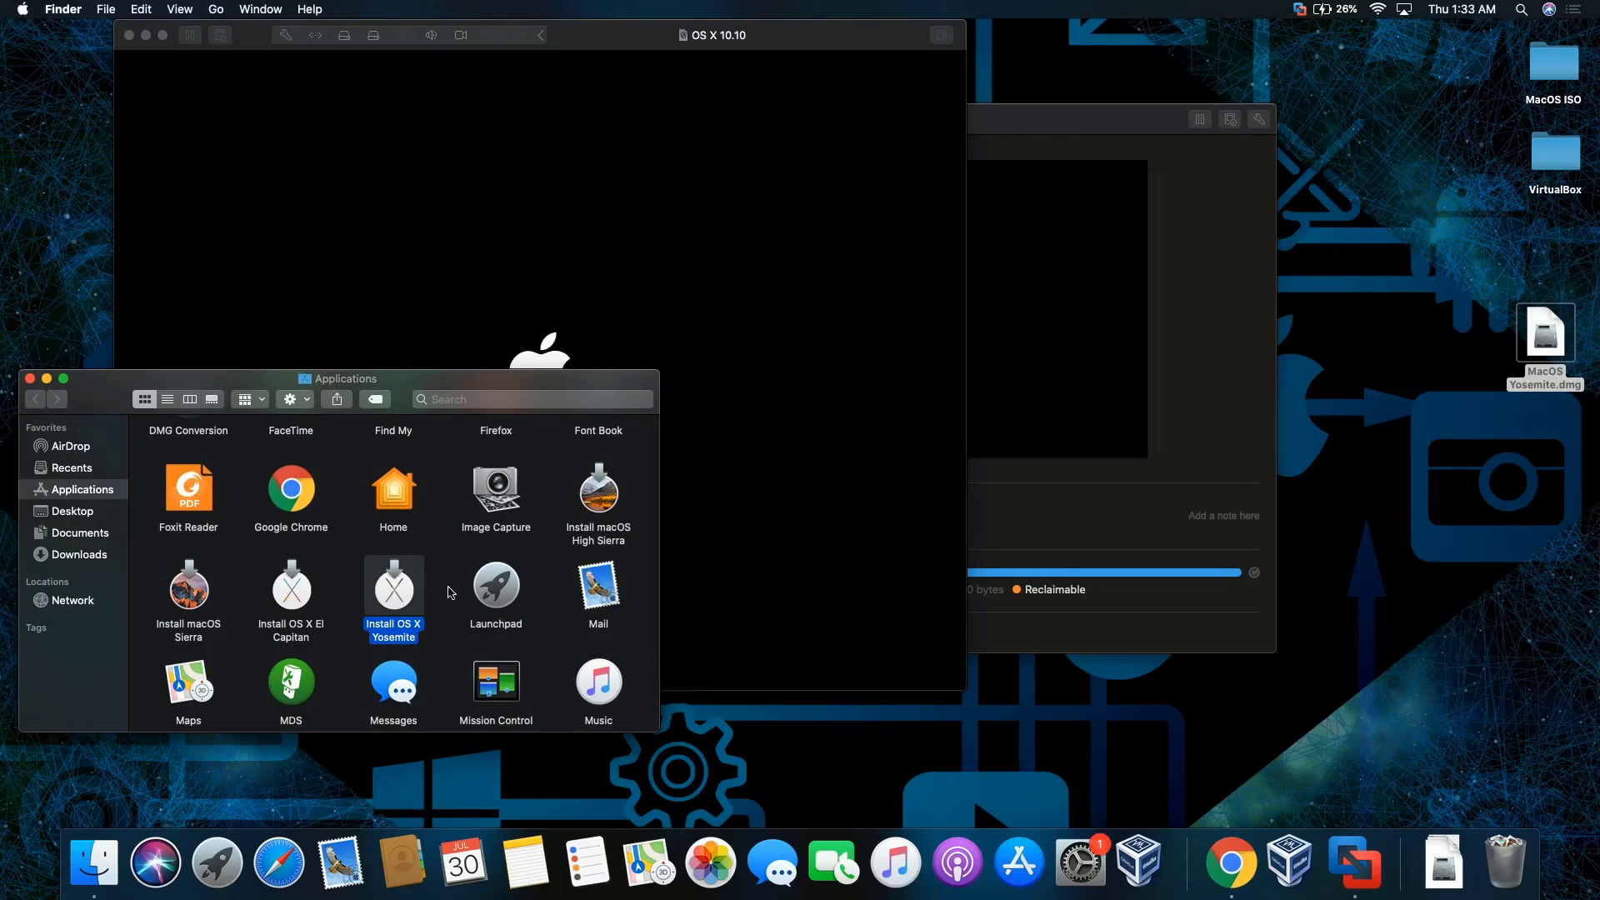
pyautogui.moveTo(602, 43); pyautogui.dragTo(846, 38)
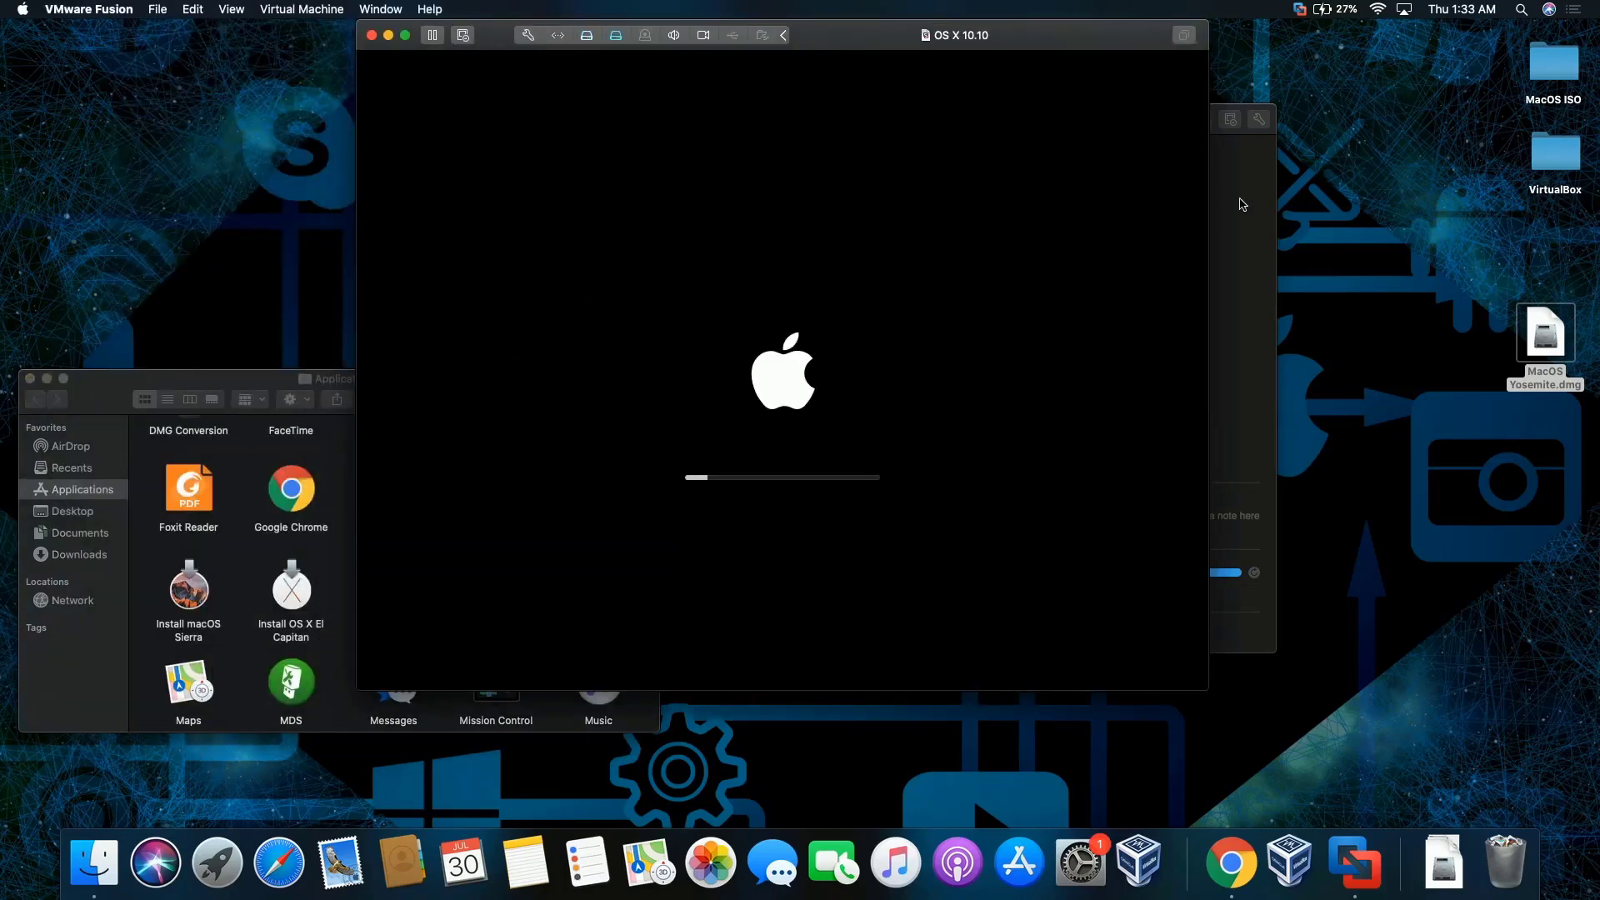
pyautogui.click(398, 600)
pyautogui.rightClick(398, 600)
pyautogui.click(431, 438)
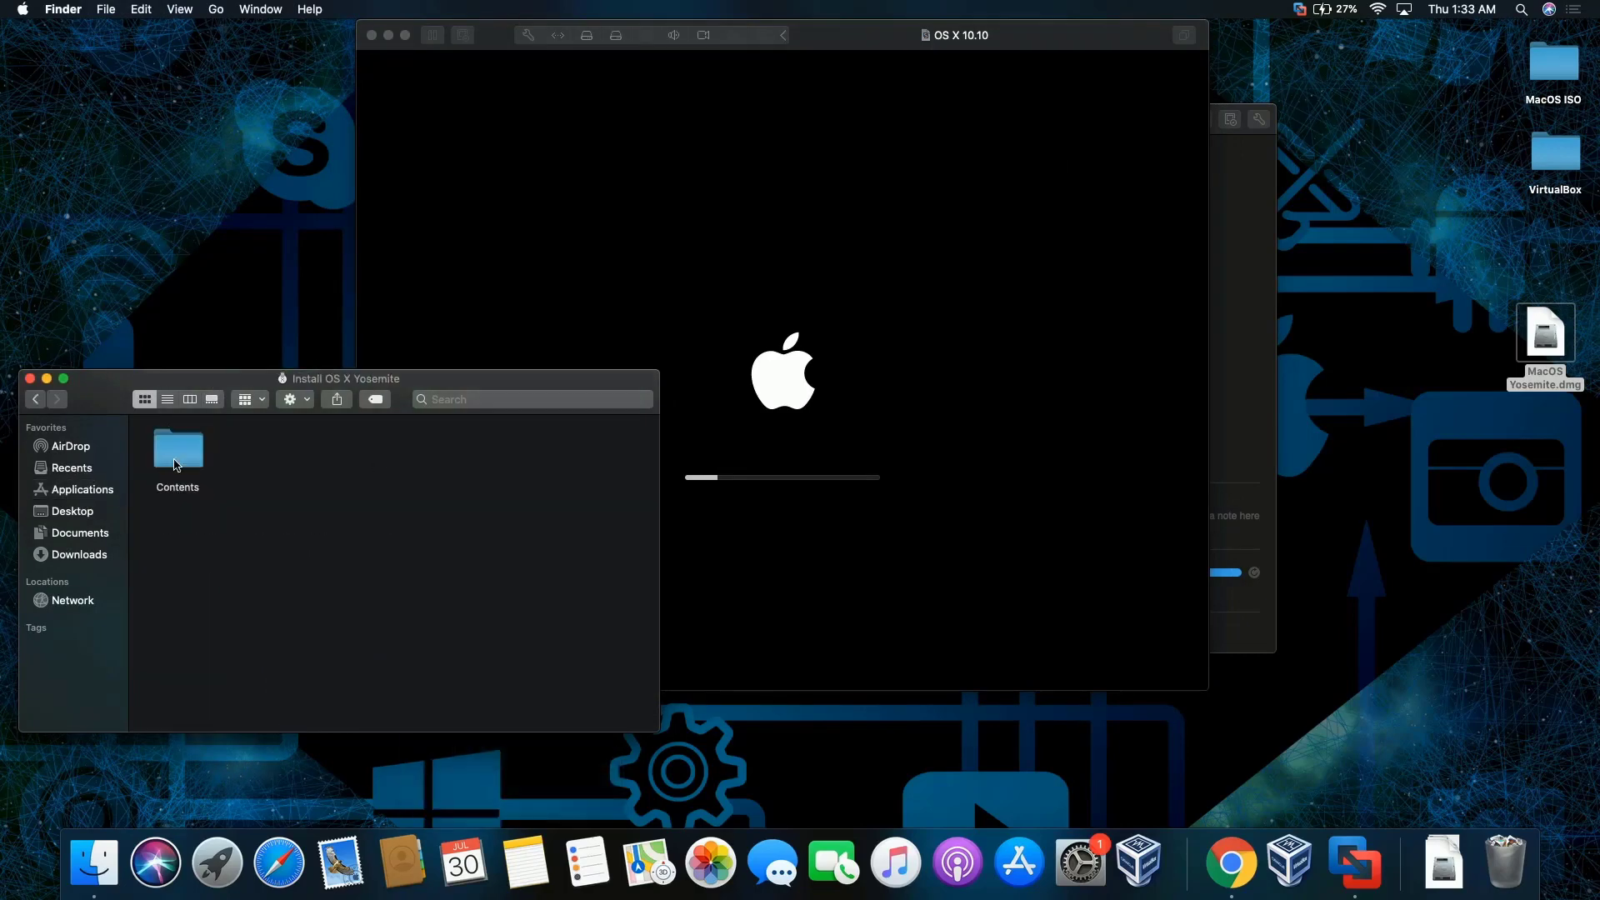
pyautogui.doubleClick(179, 450)
pyautogui.doubleClick(179, 541)
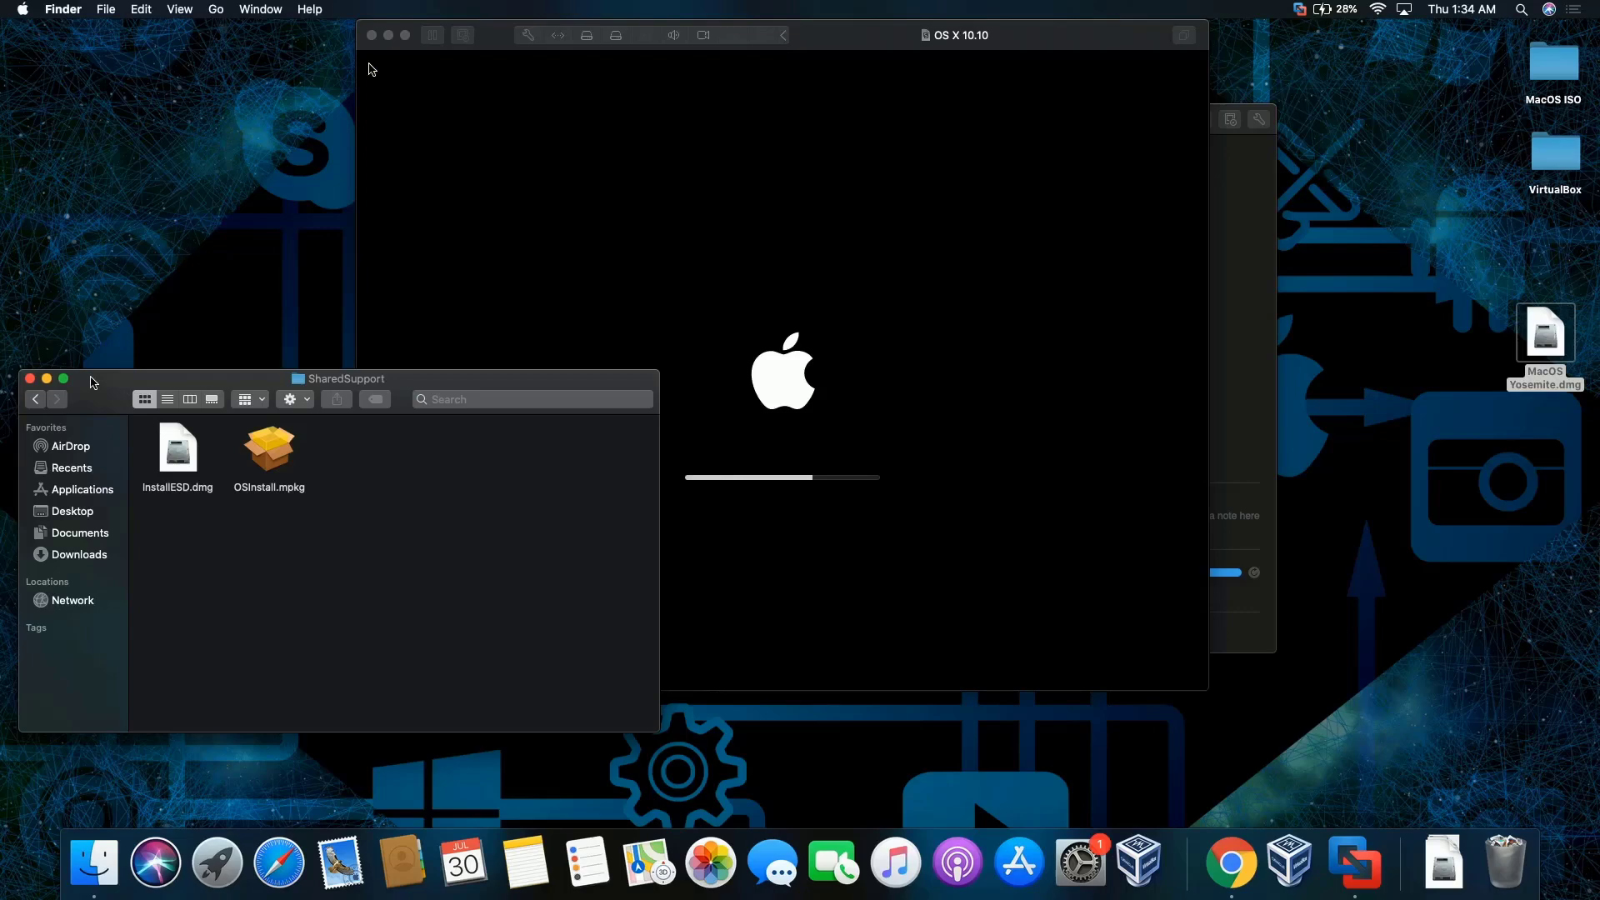
pyautogui.click(873, 101)
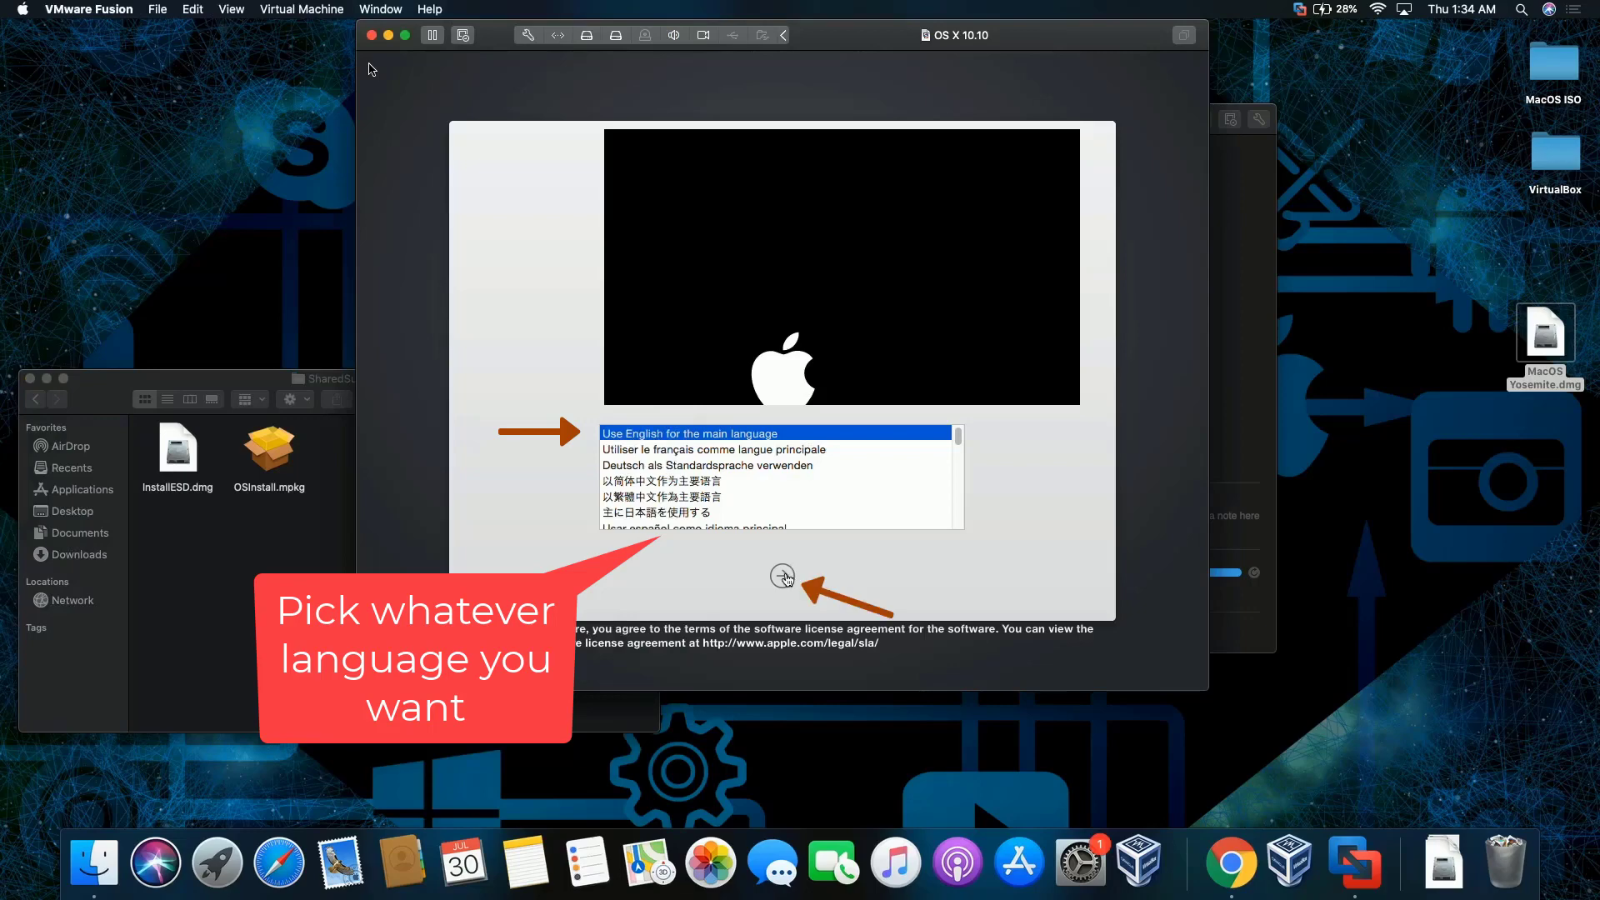
# Continue in English and use Disk Utility to create the Macintosh HD volume, then quit it.
pyautogui.click(785, 578)
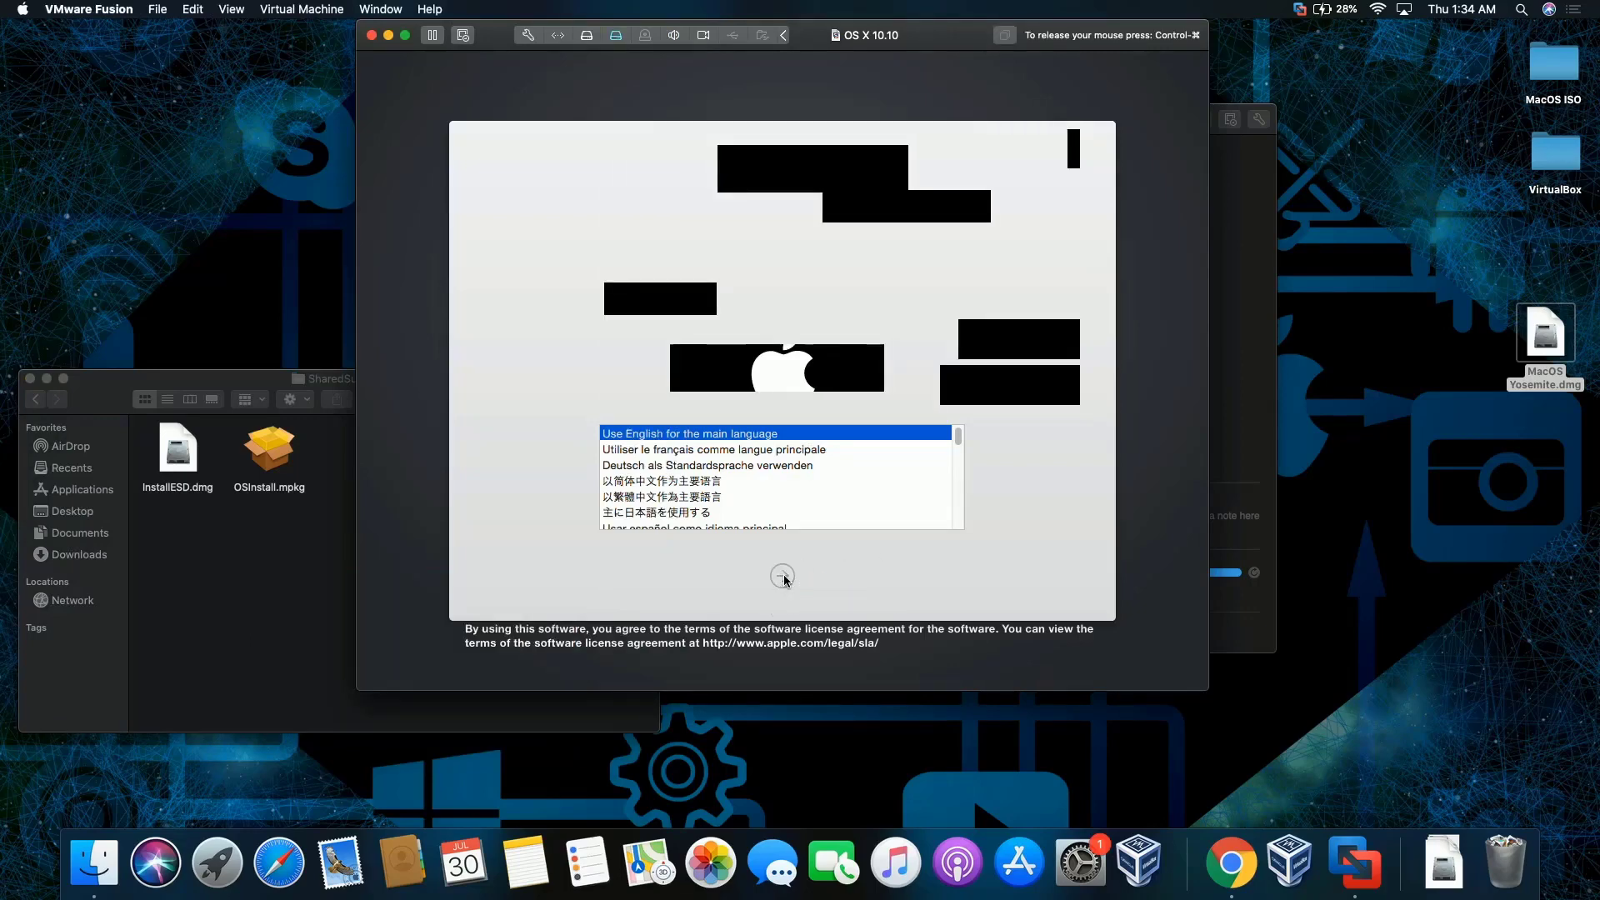
pyautogui.click(600, 337)
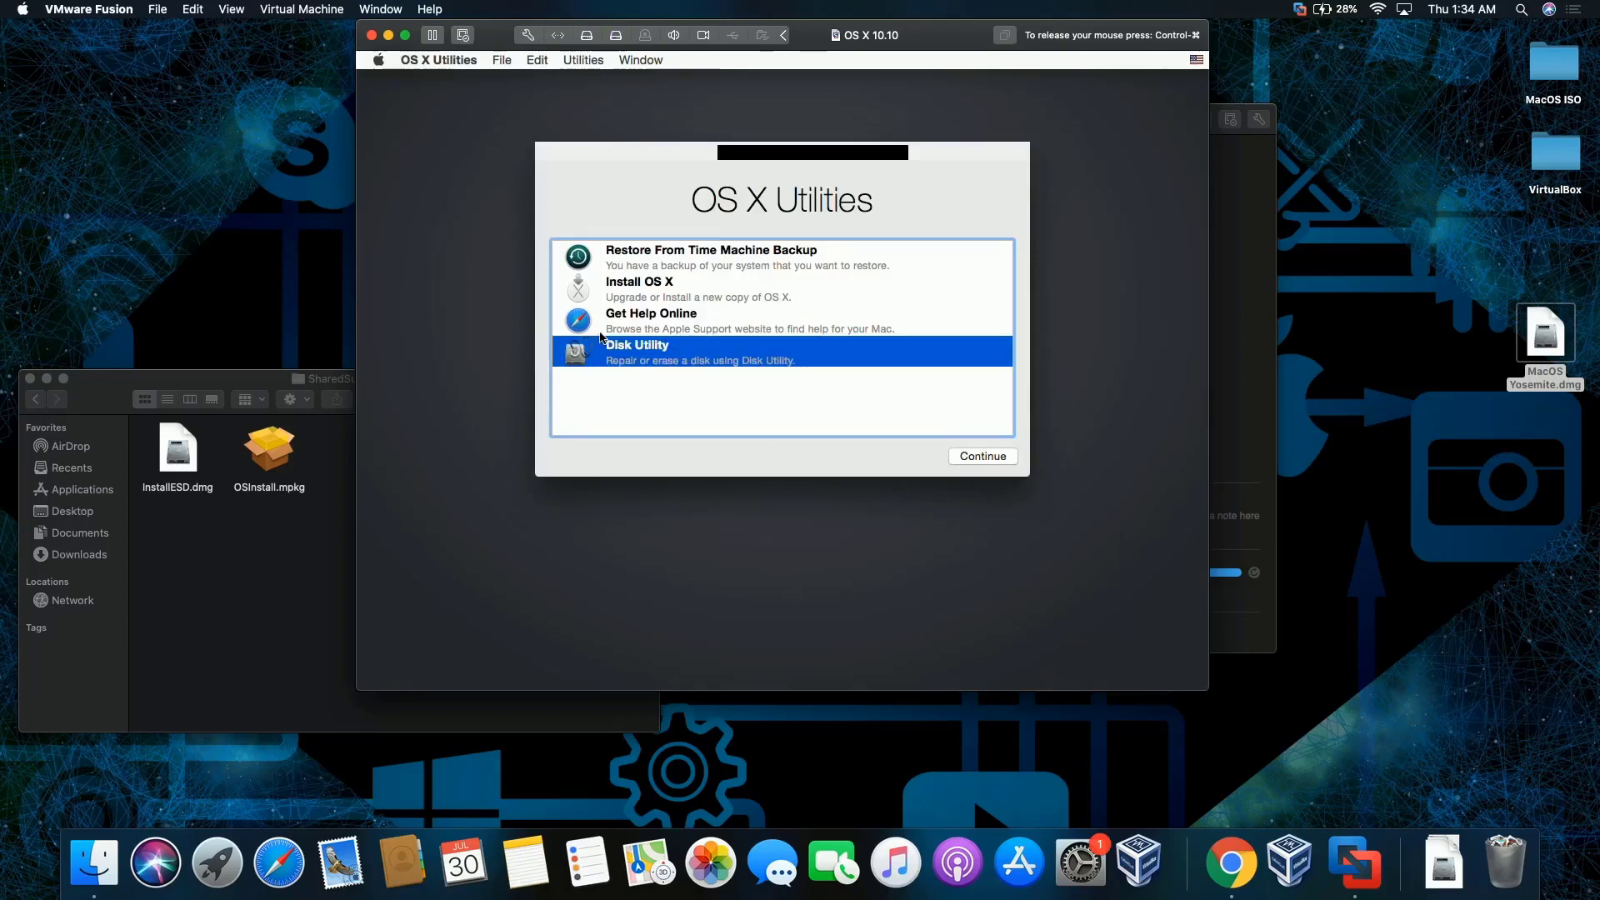
pyautogui.click(994, 456)
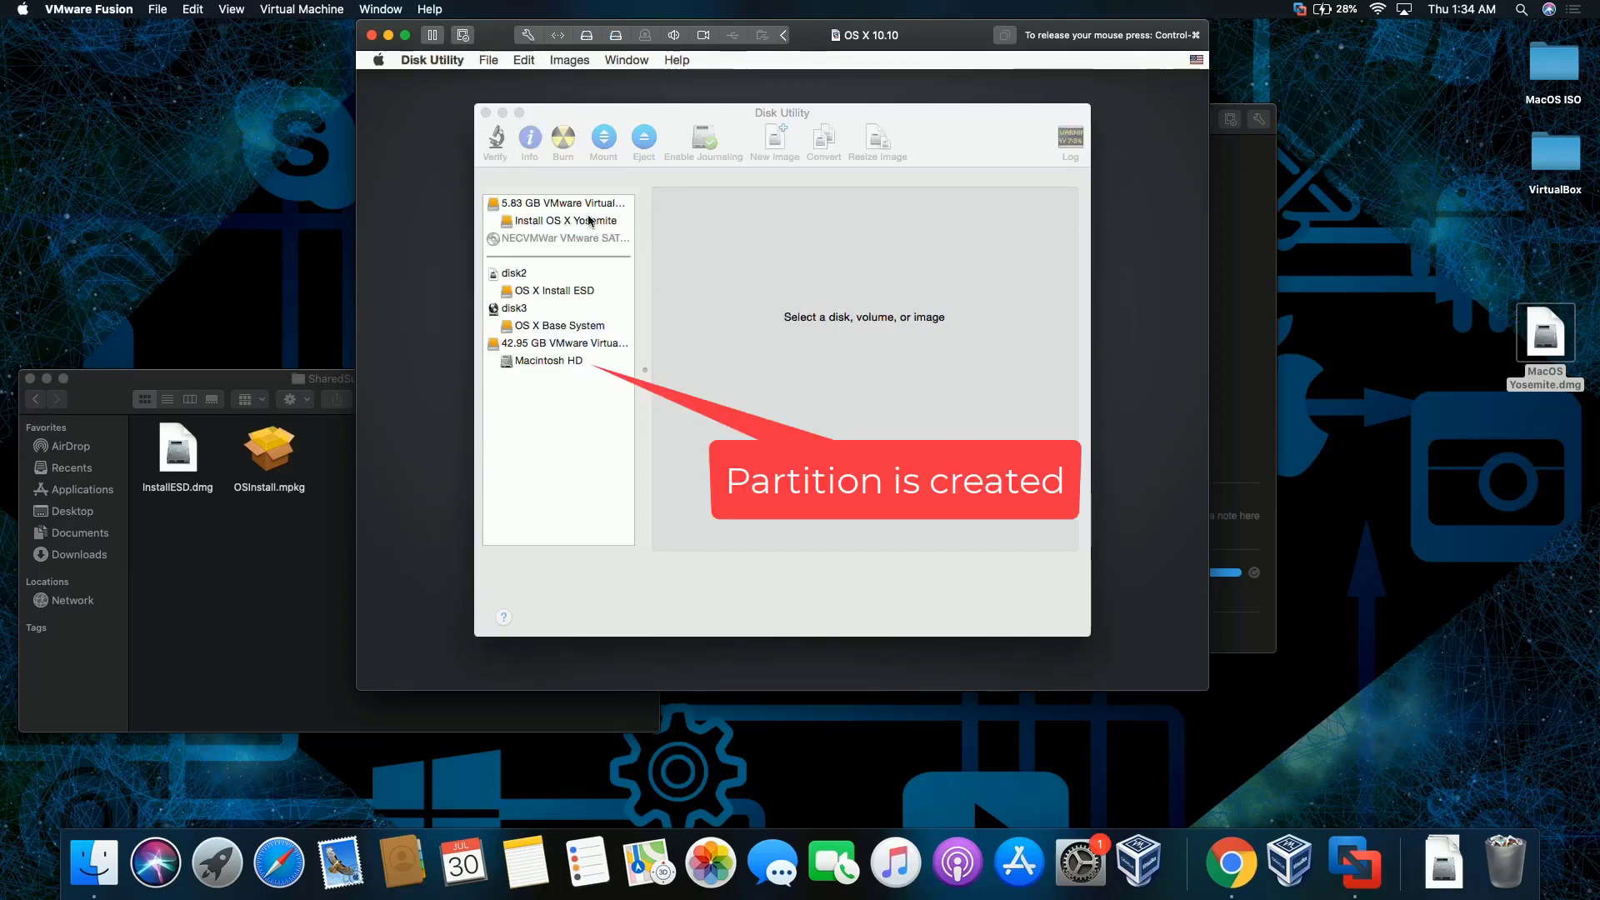
pyautogui.click(486, 113)
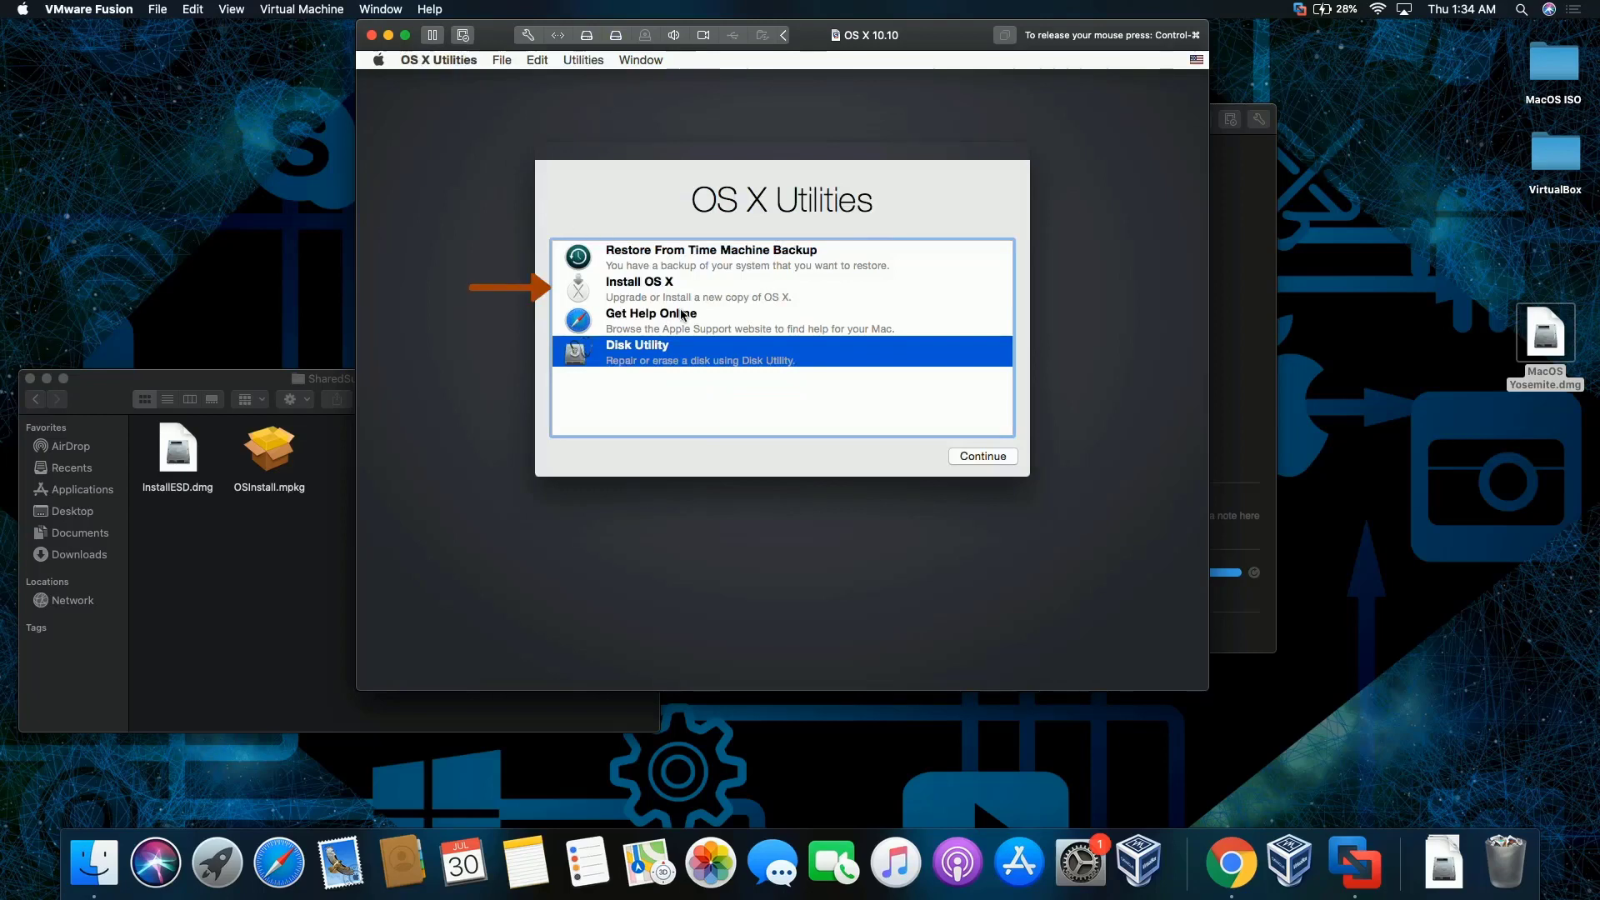
# Agree to the Yosemite software license and install OS X onto Macintosh HD.
pyautogui.click(722, 297)
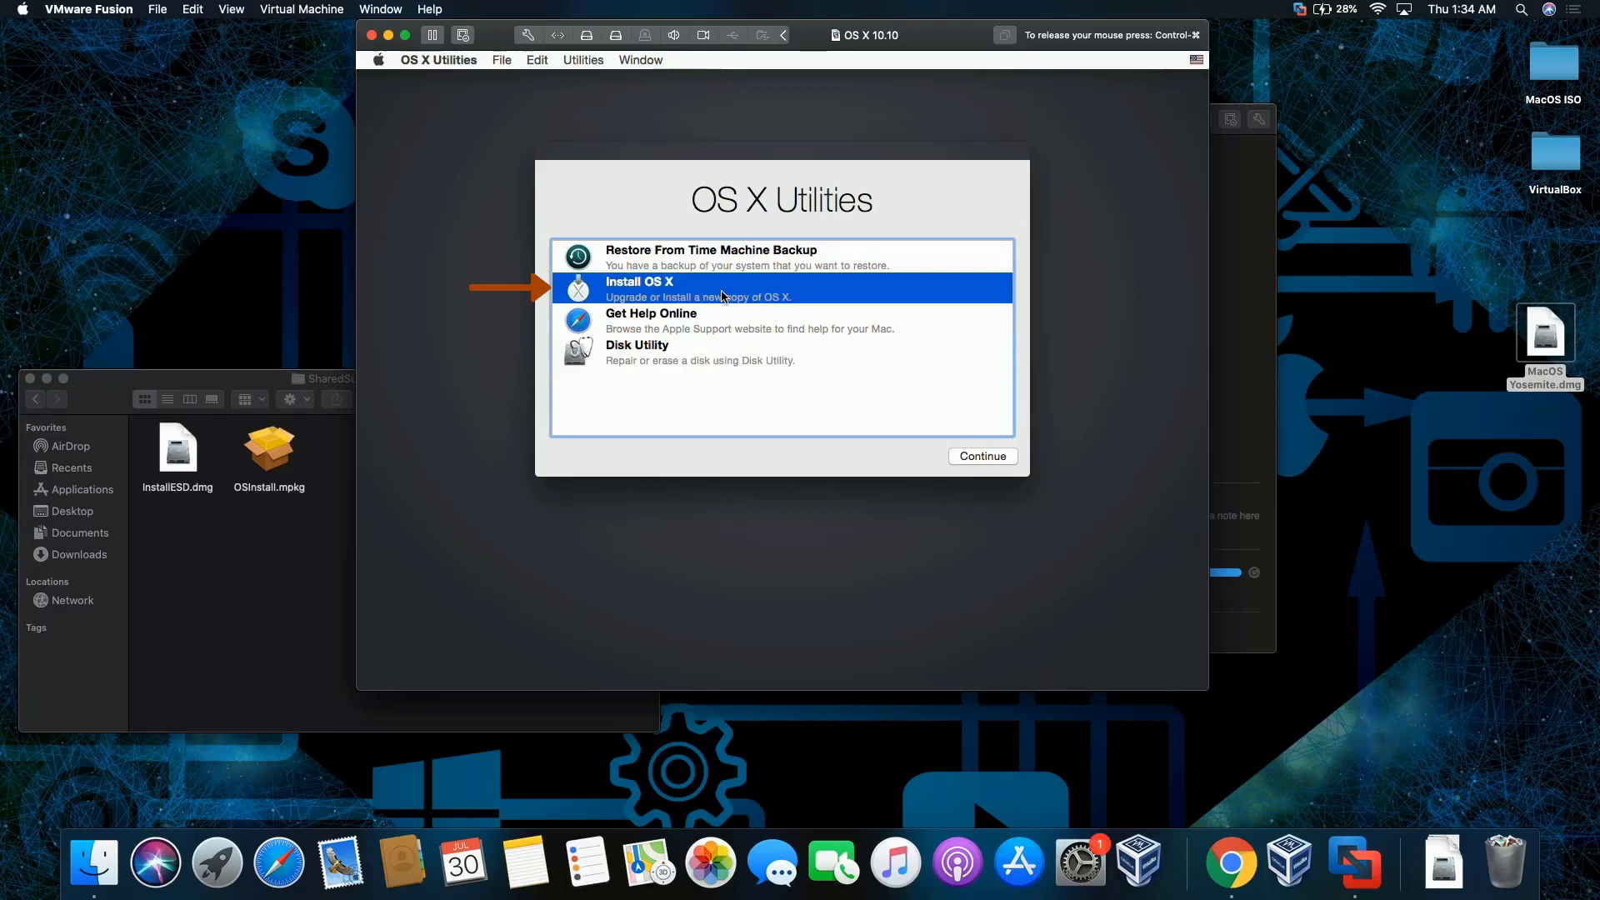
pyautogui.click(982, 458)
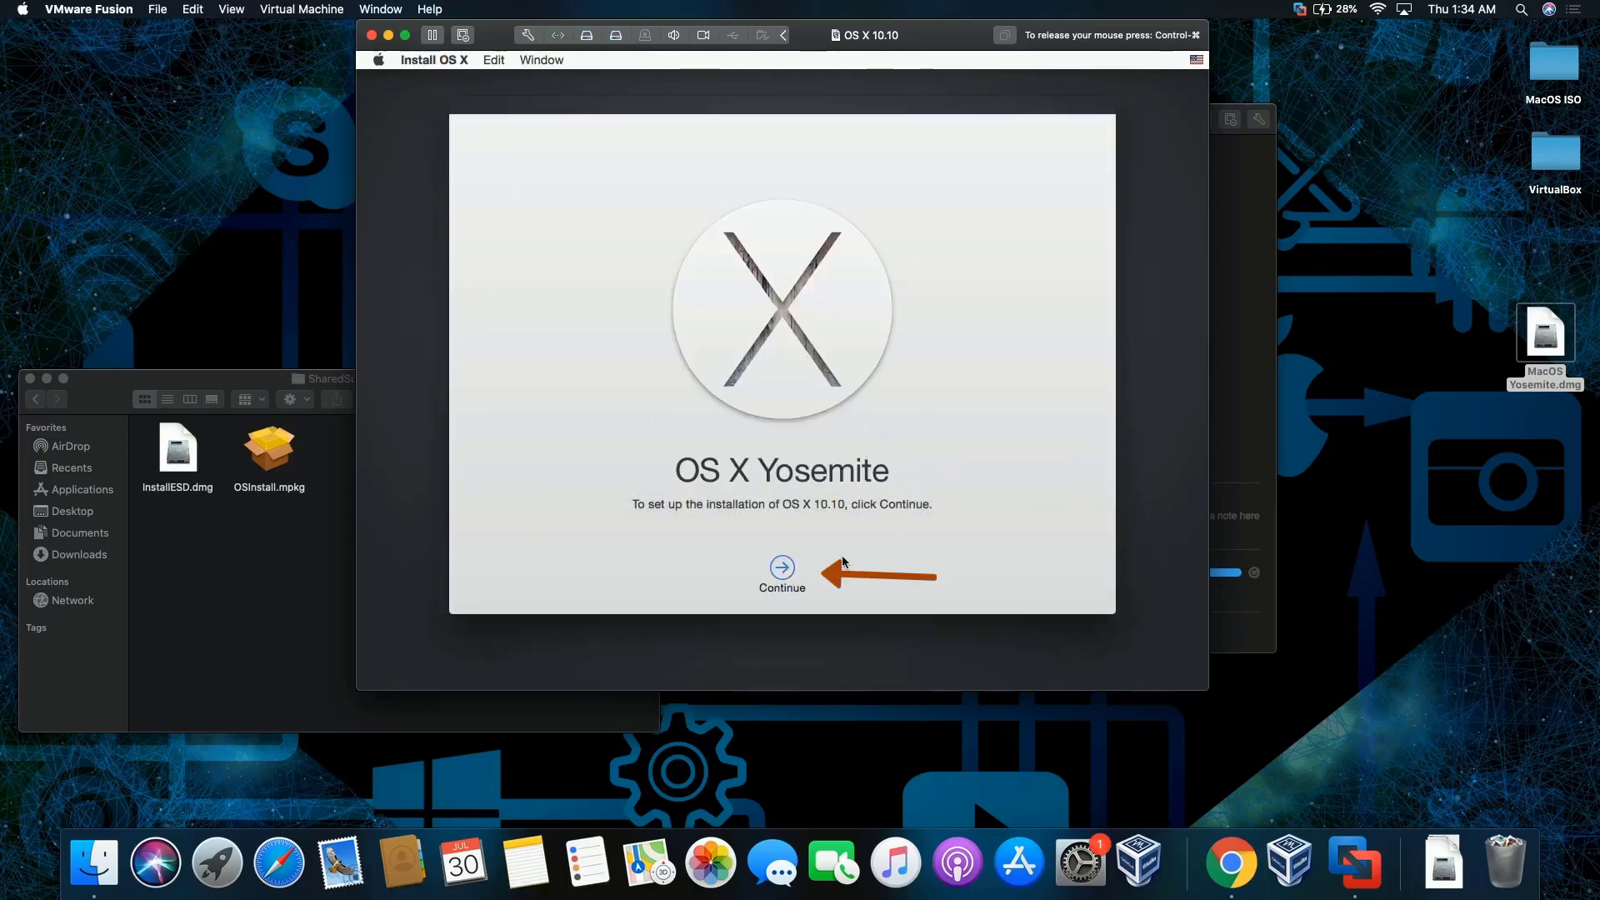
pyautogui.click(785, 567)
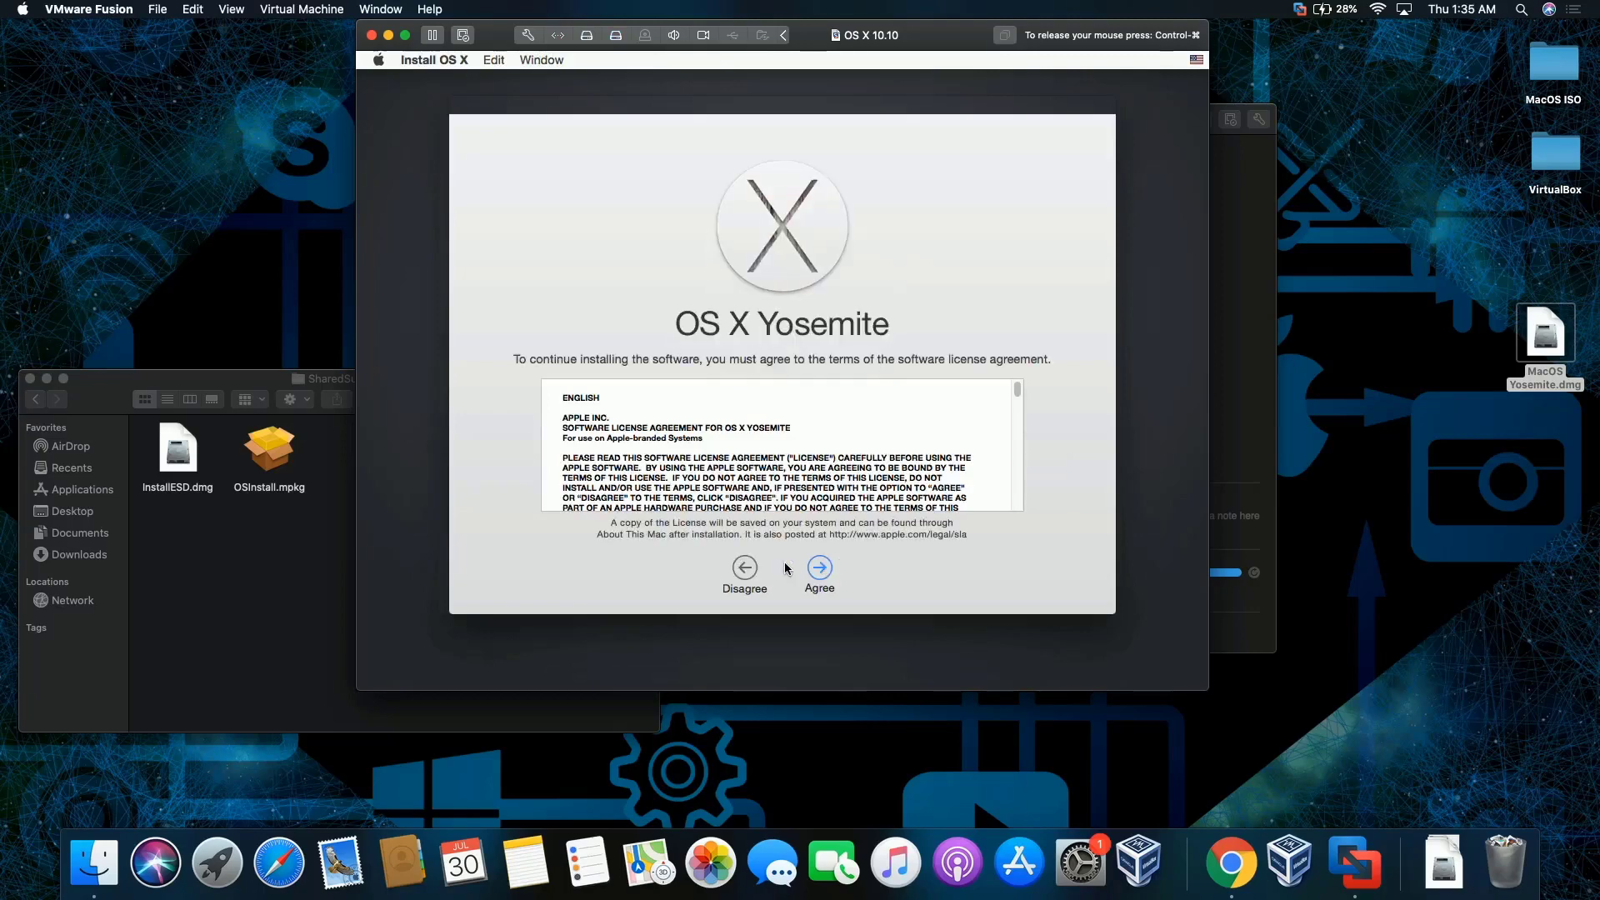
pyautogui.click(819, 567)
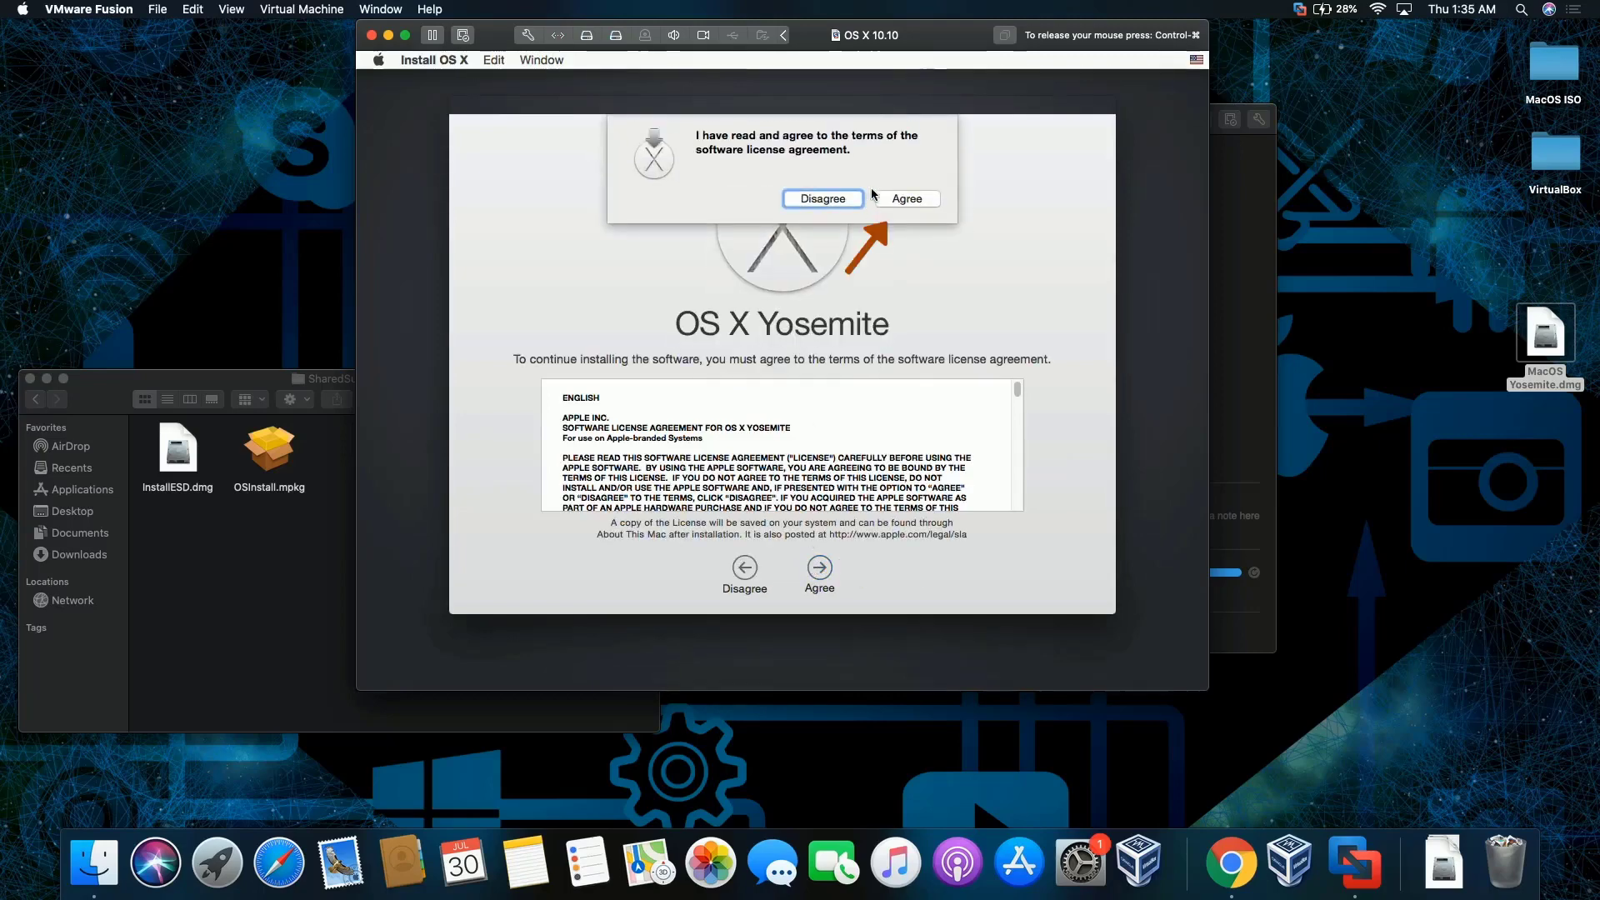
pyautogui.click(906, 197)
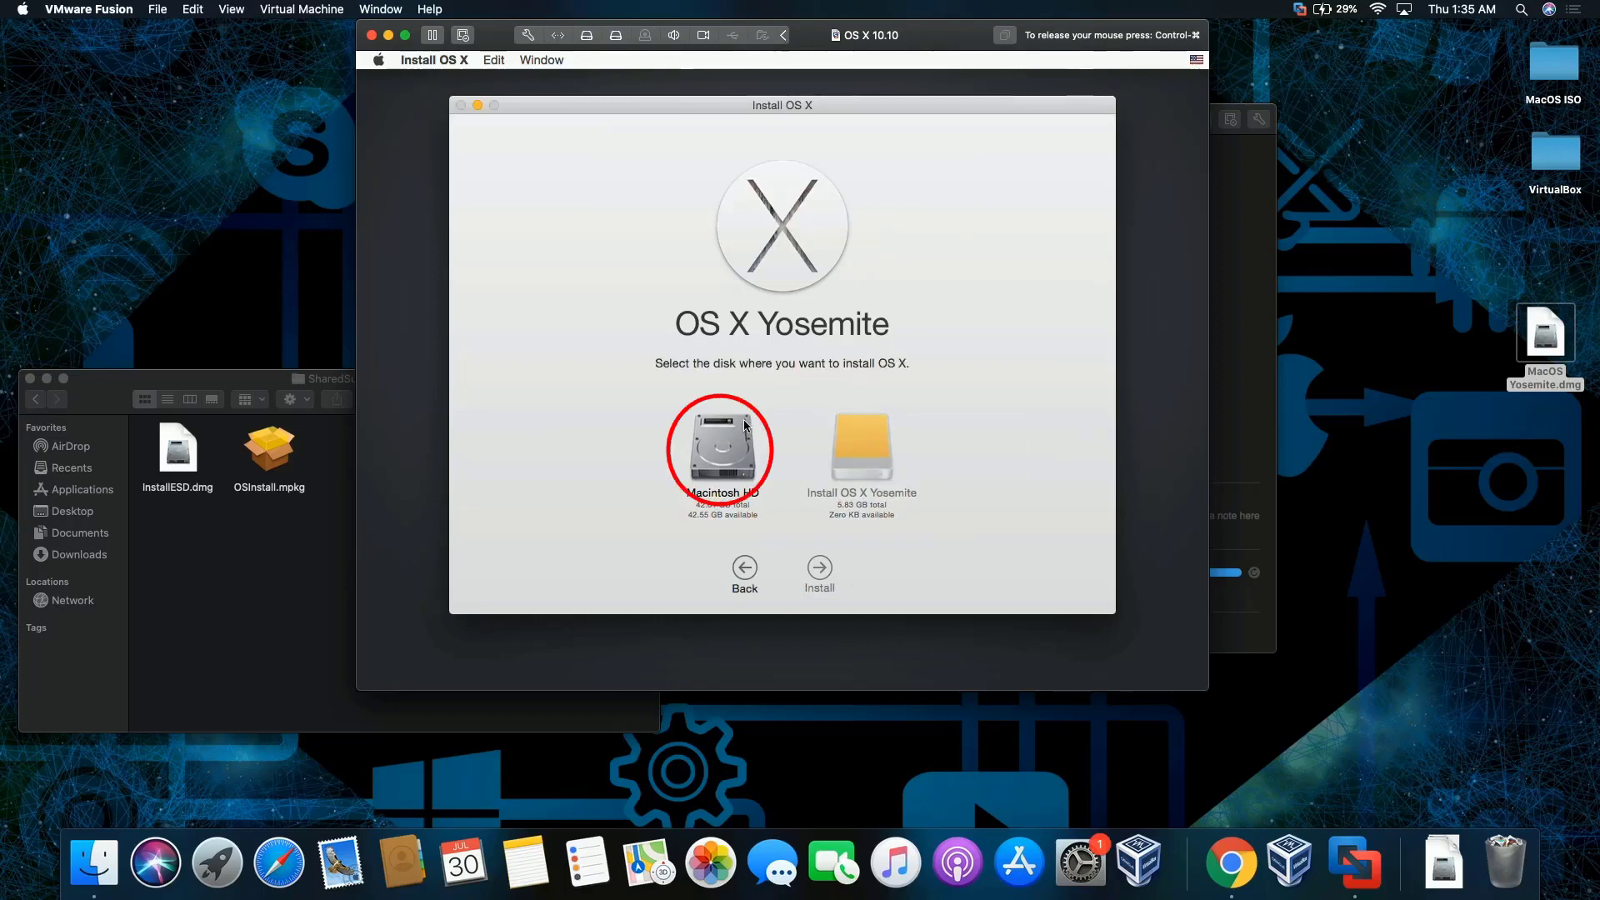
pyautogui.click(727, 446)
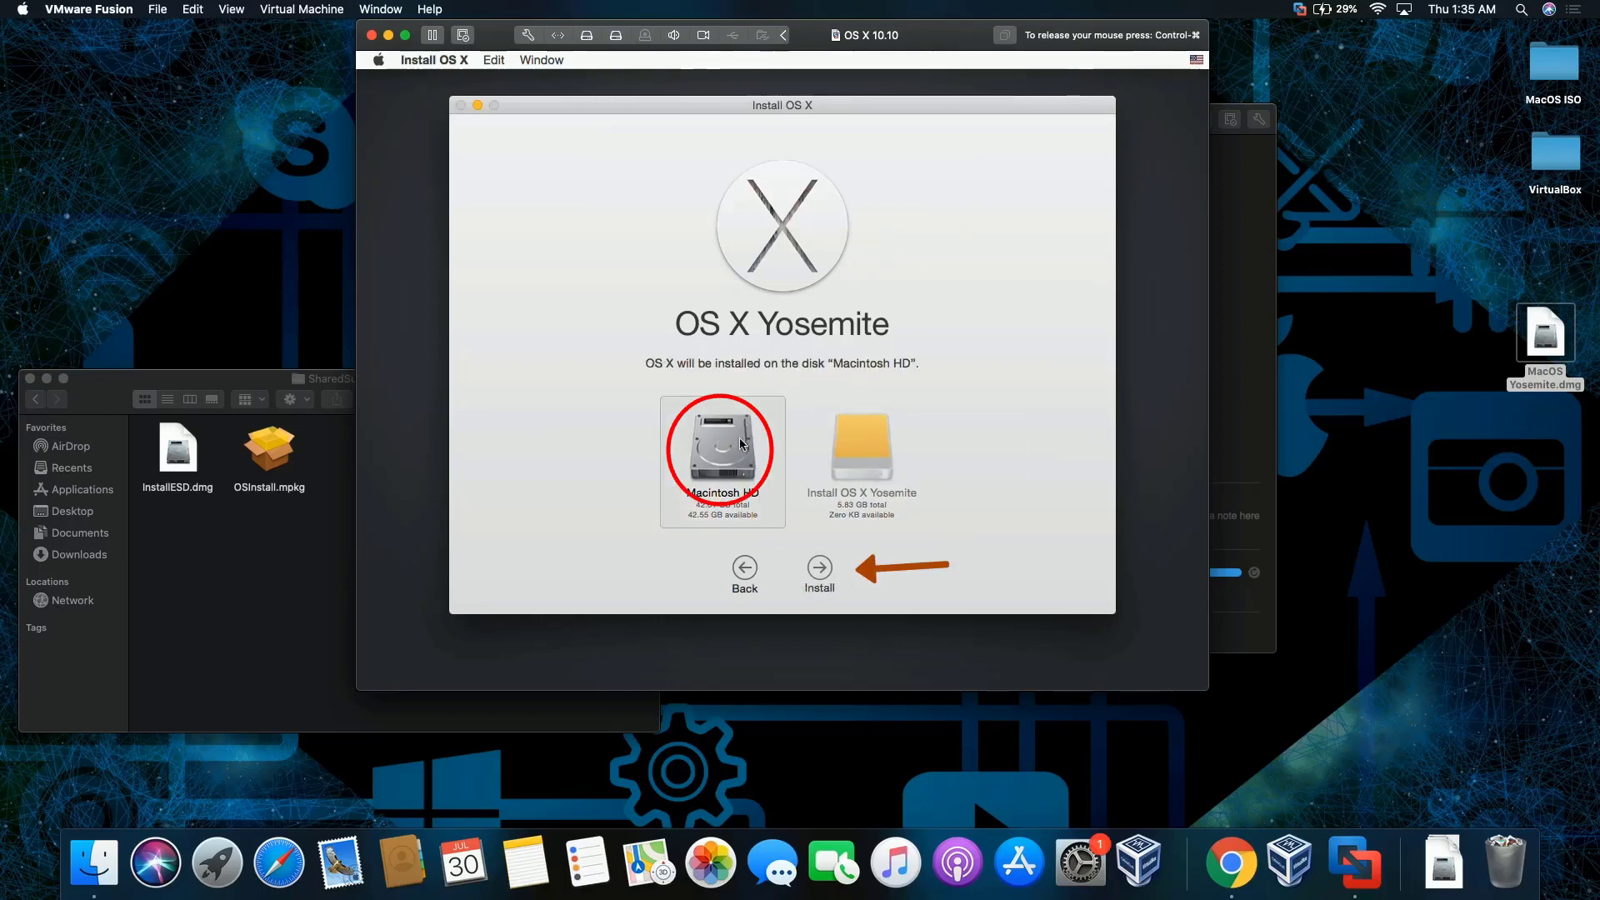
pyautogui.click(819, 567)
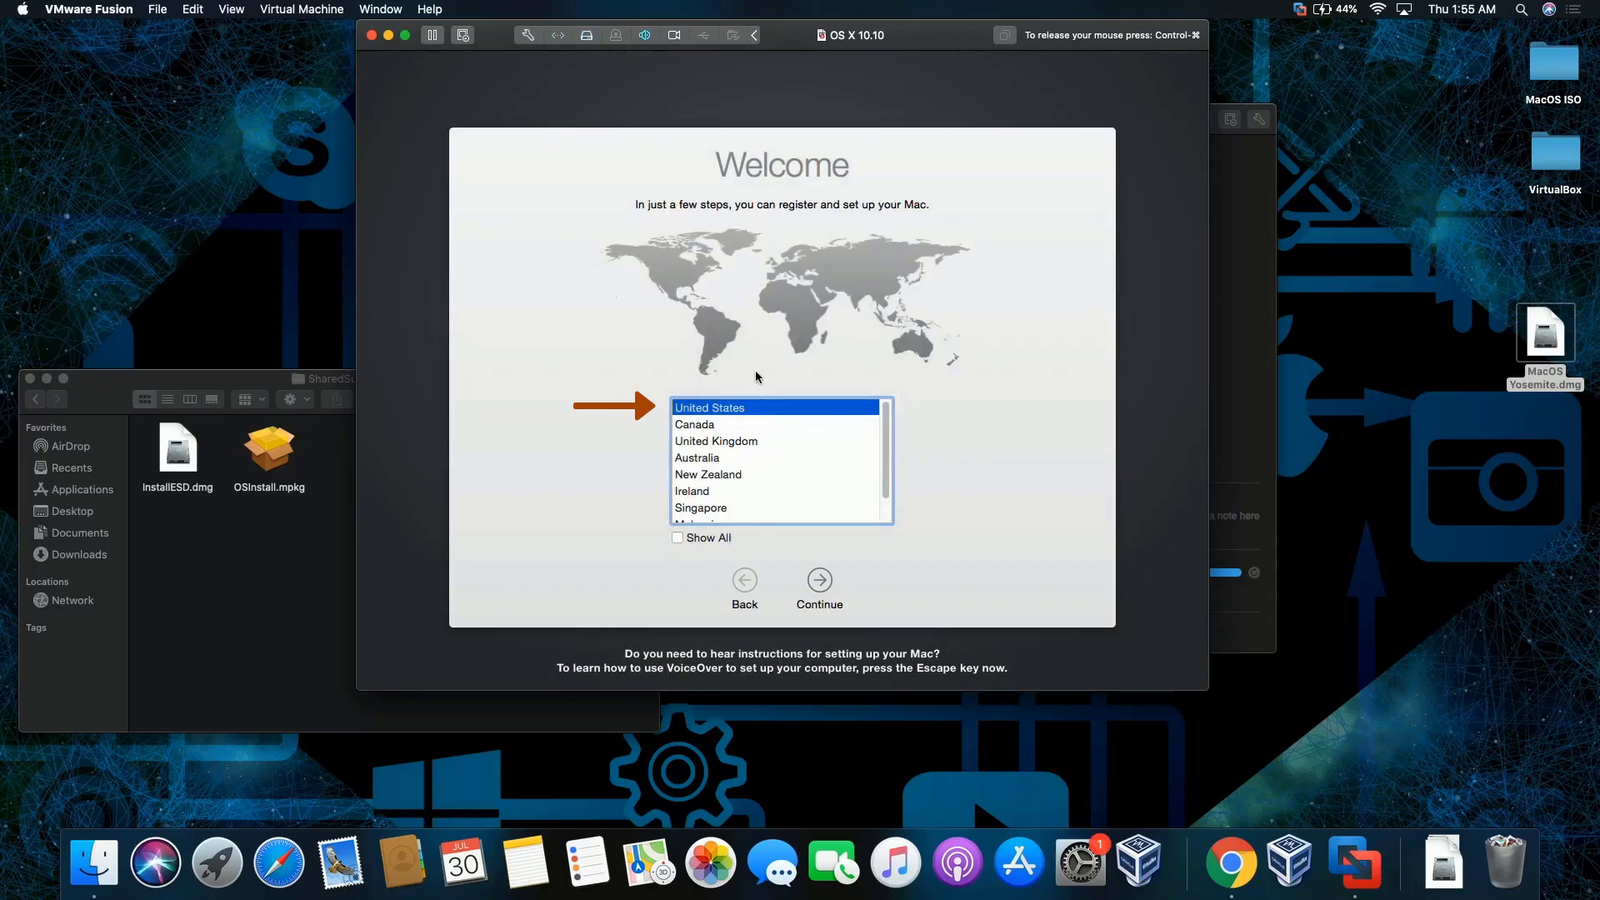
# Keep the United States region and U.S. keyboard, and transfer no information.
pyautogui.click(822, 578)
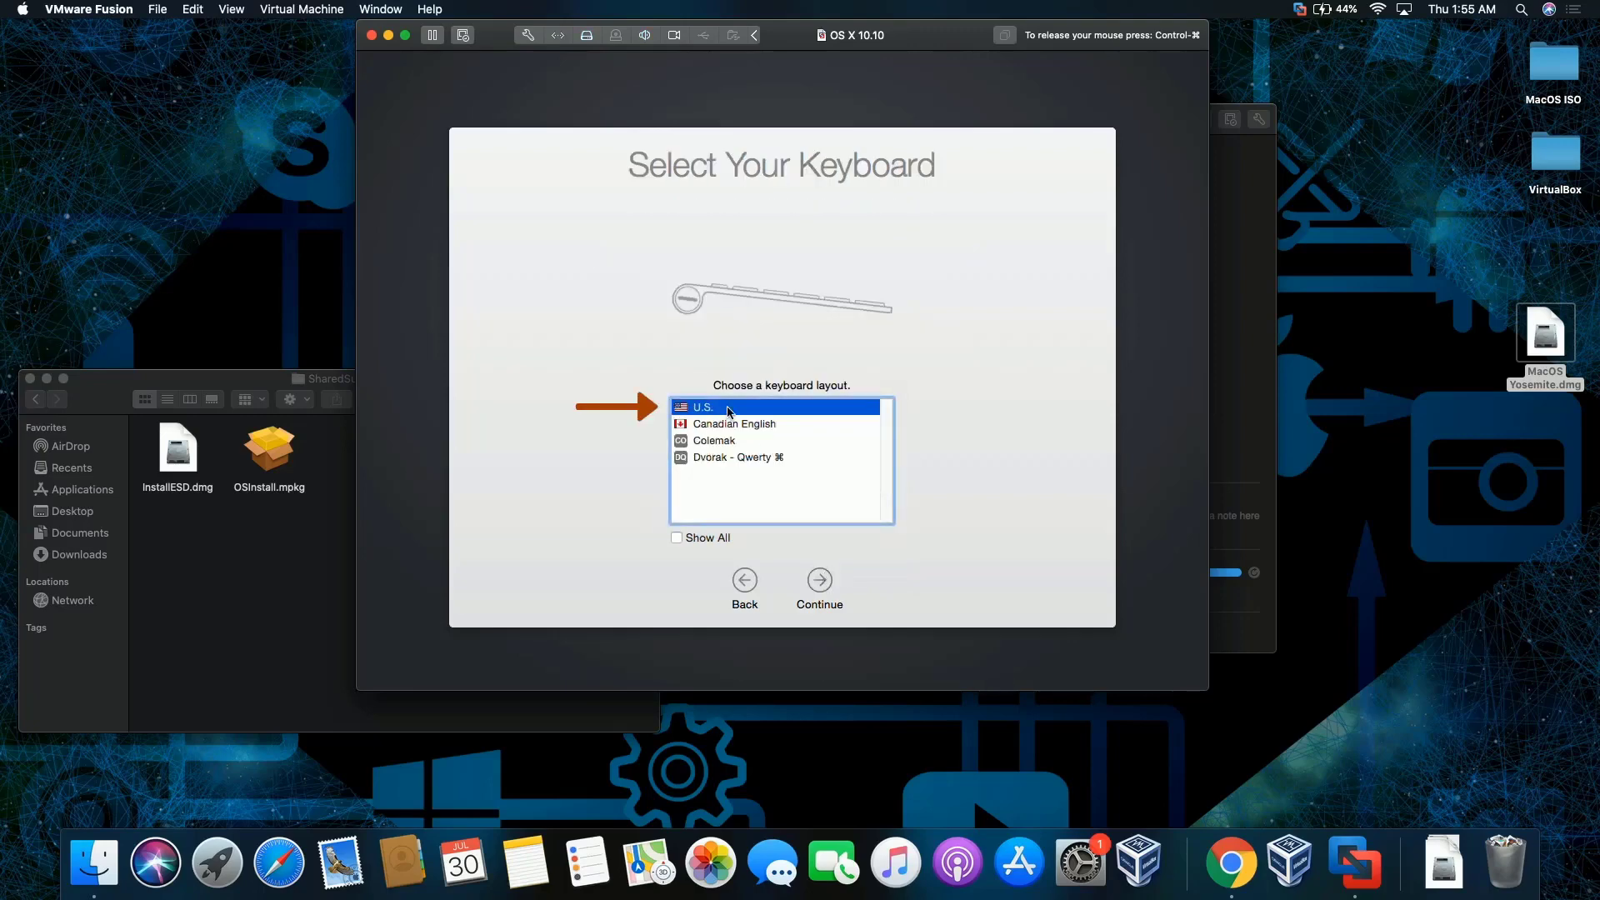
pyautogui.click(817, 577)
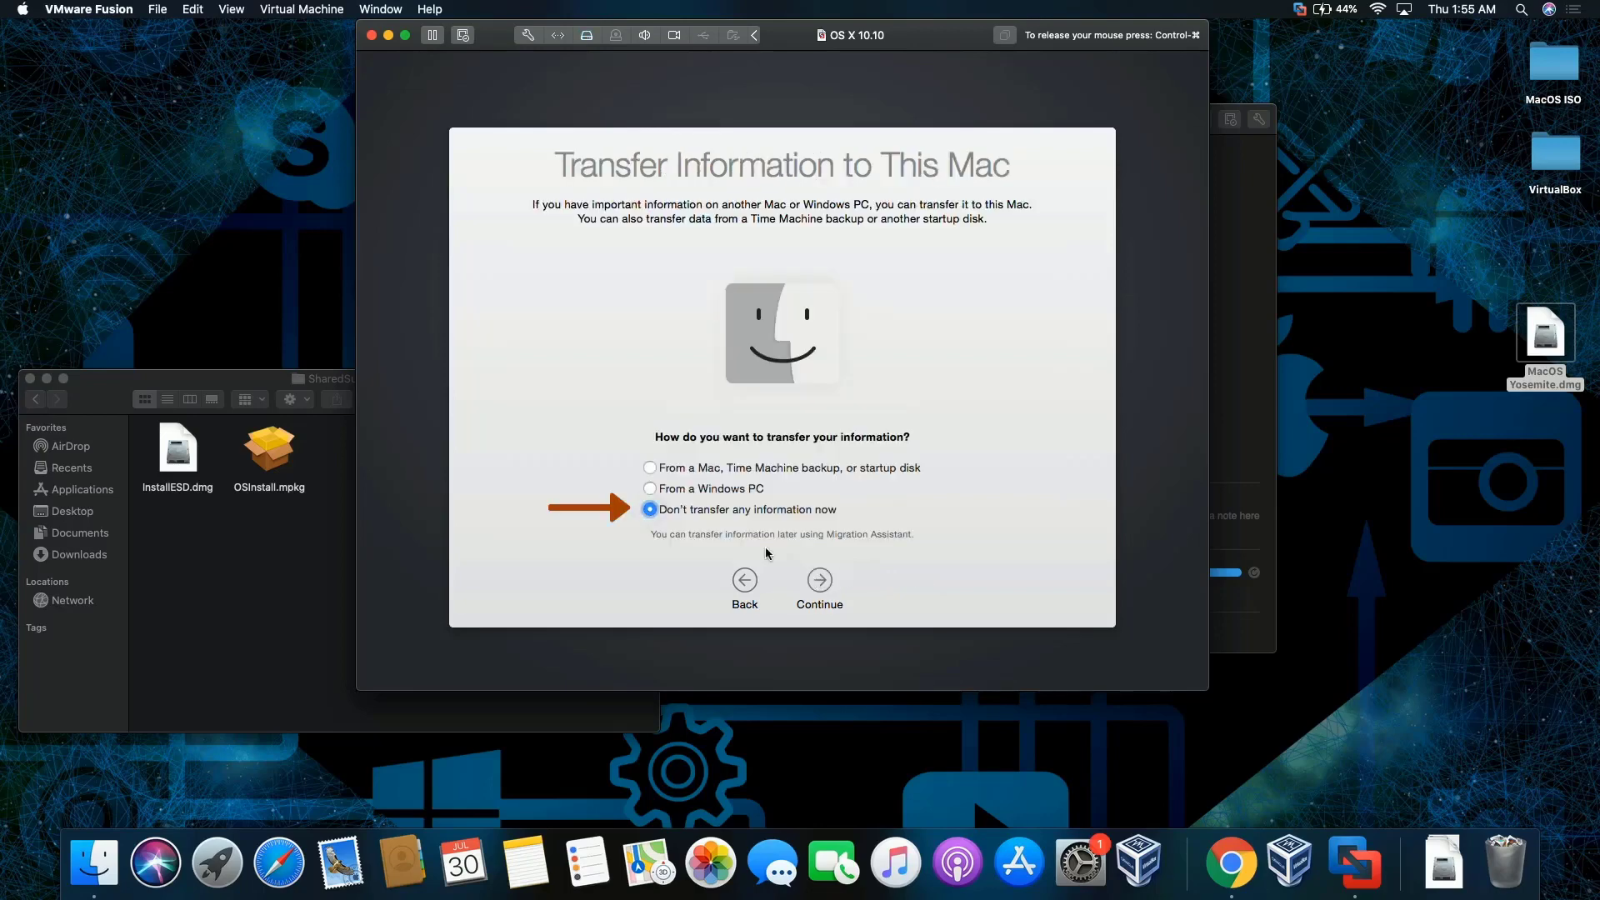
pyautogui.click(828, 590)
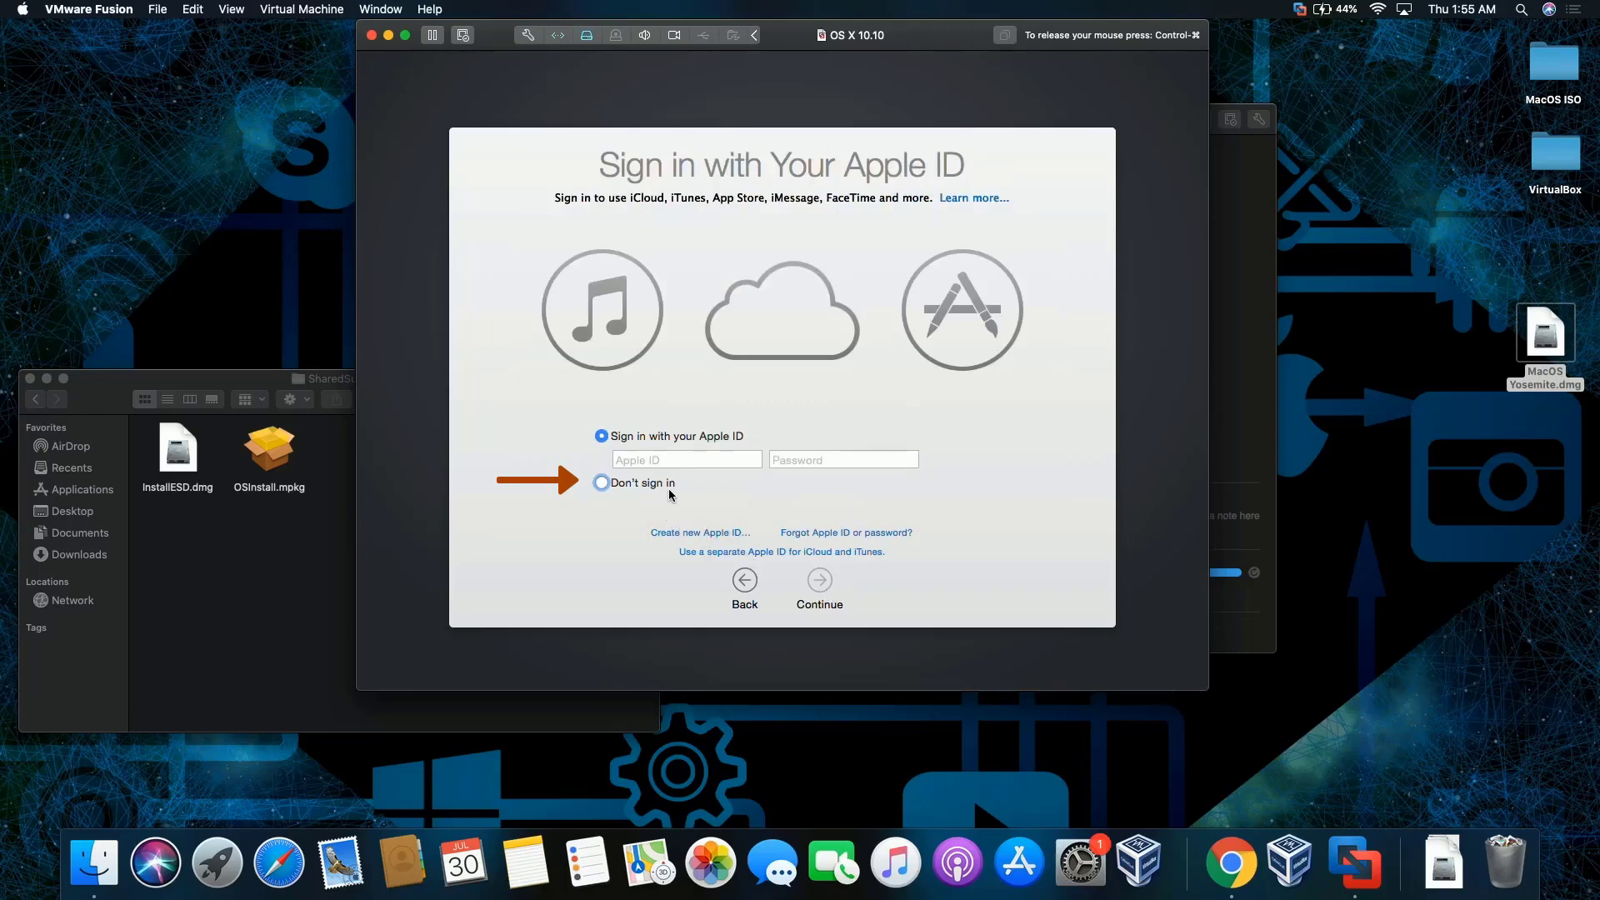
# Skip Apple ID sign-in and agree to the terms and conditions.
pyautogui.click(602, 483)
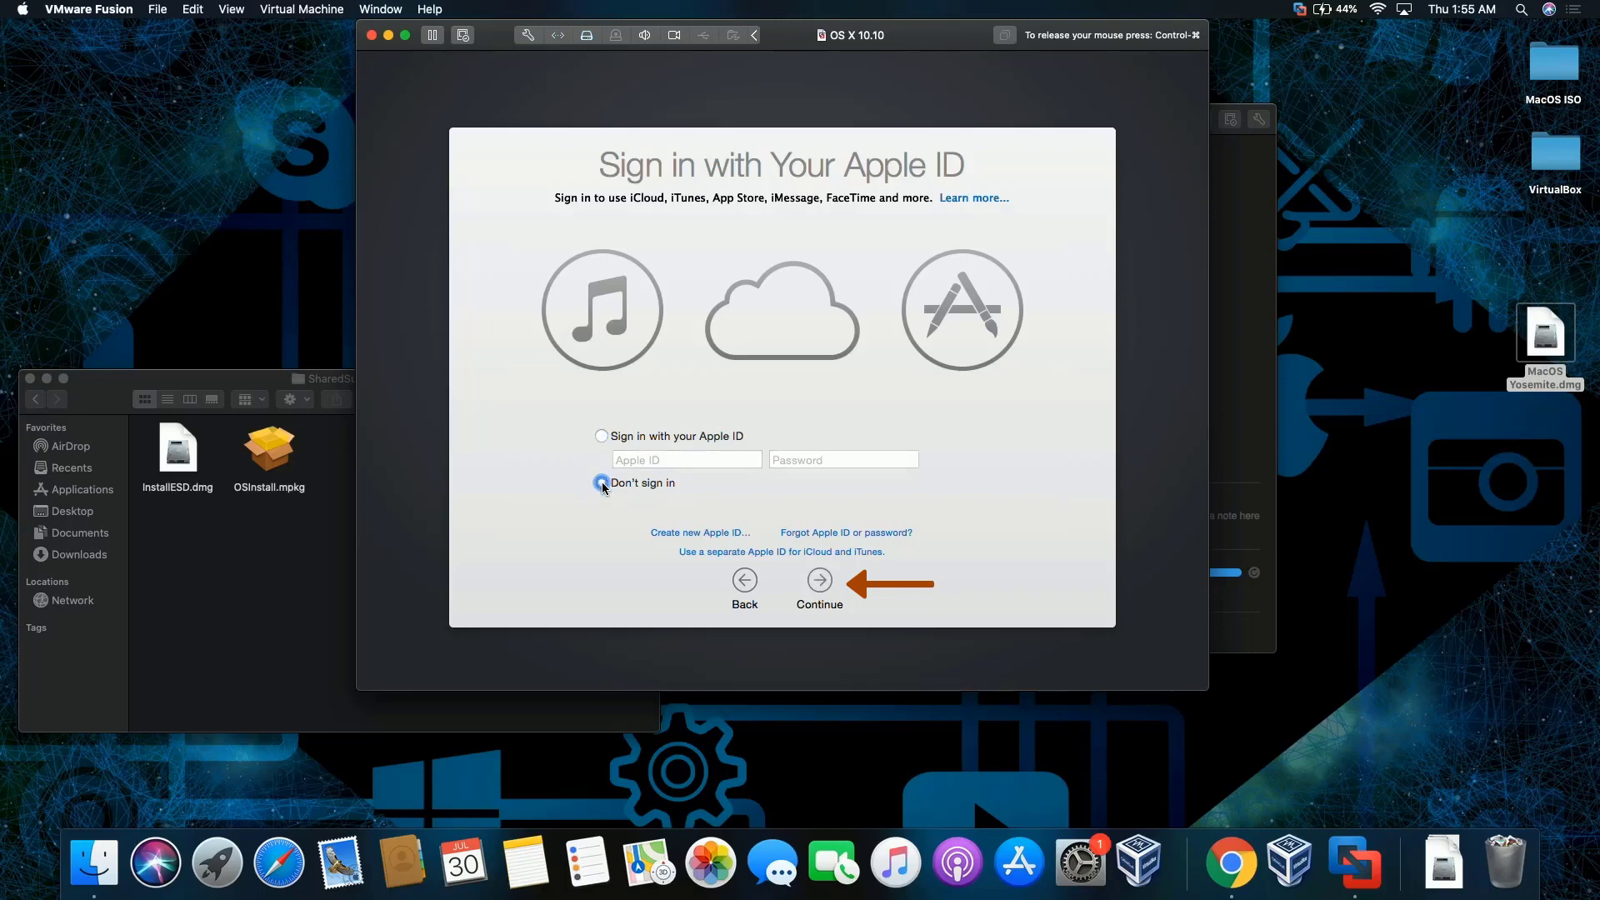
pyautogui.click(819, 579)
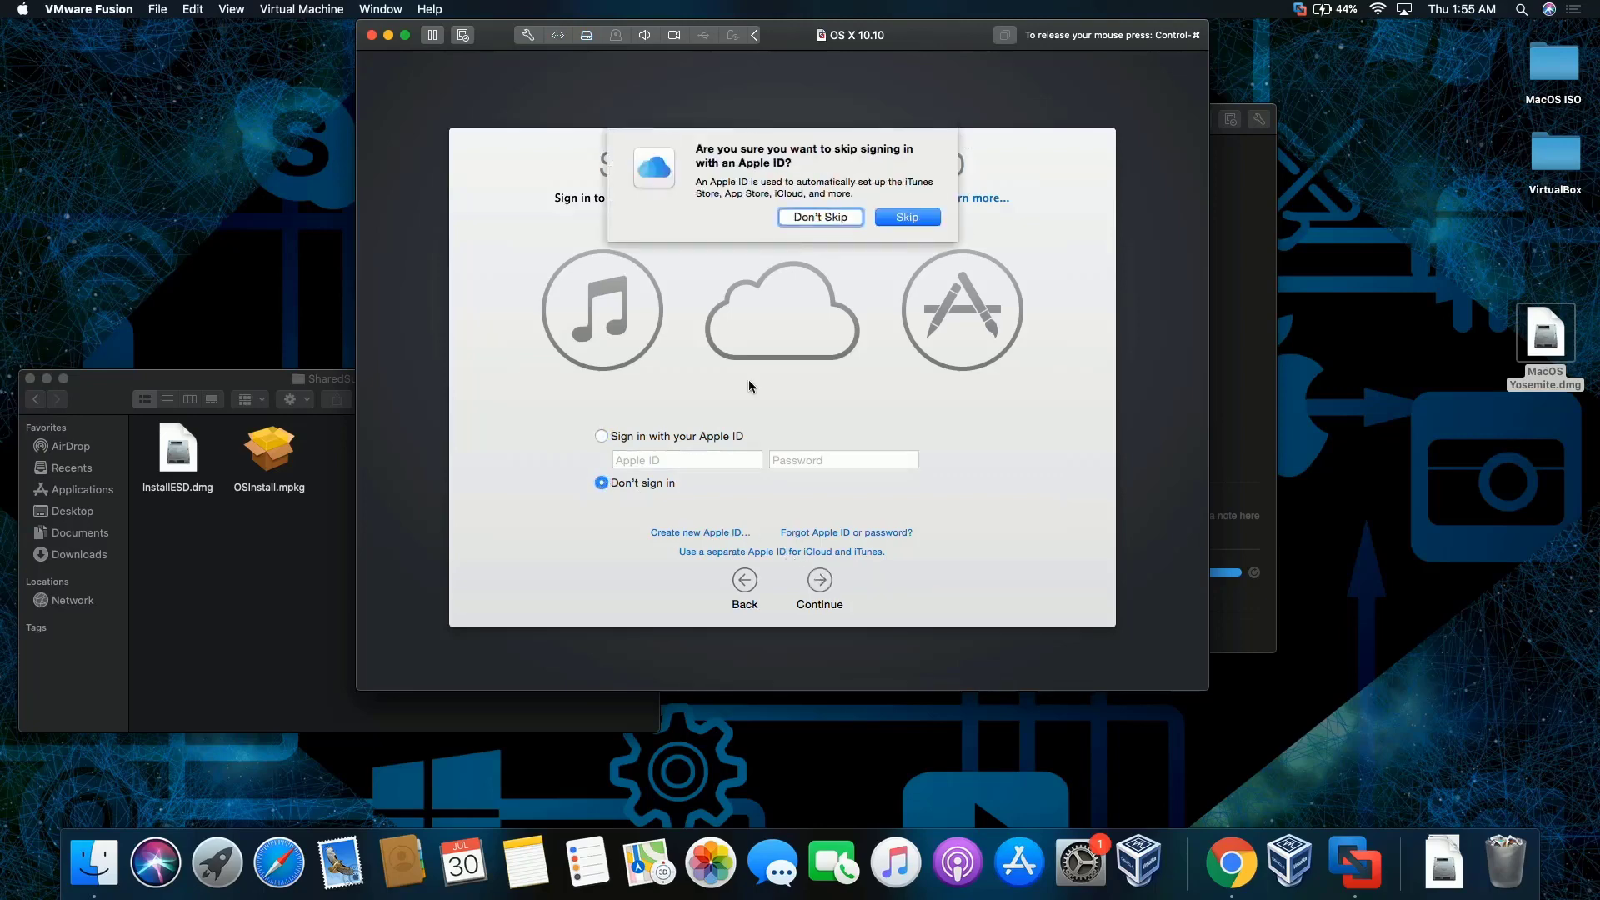
pyautogui.click(884, 219)
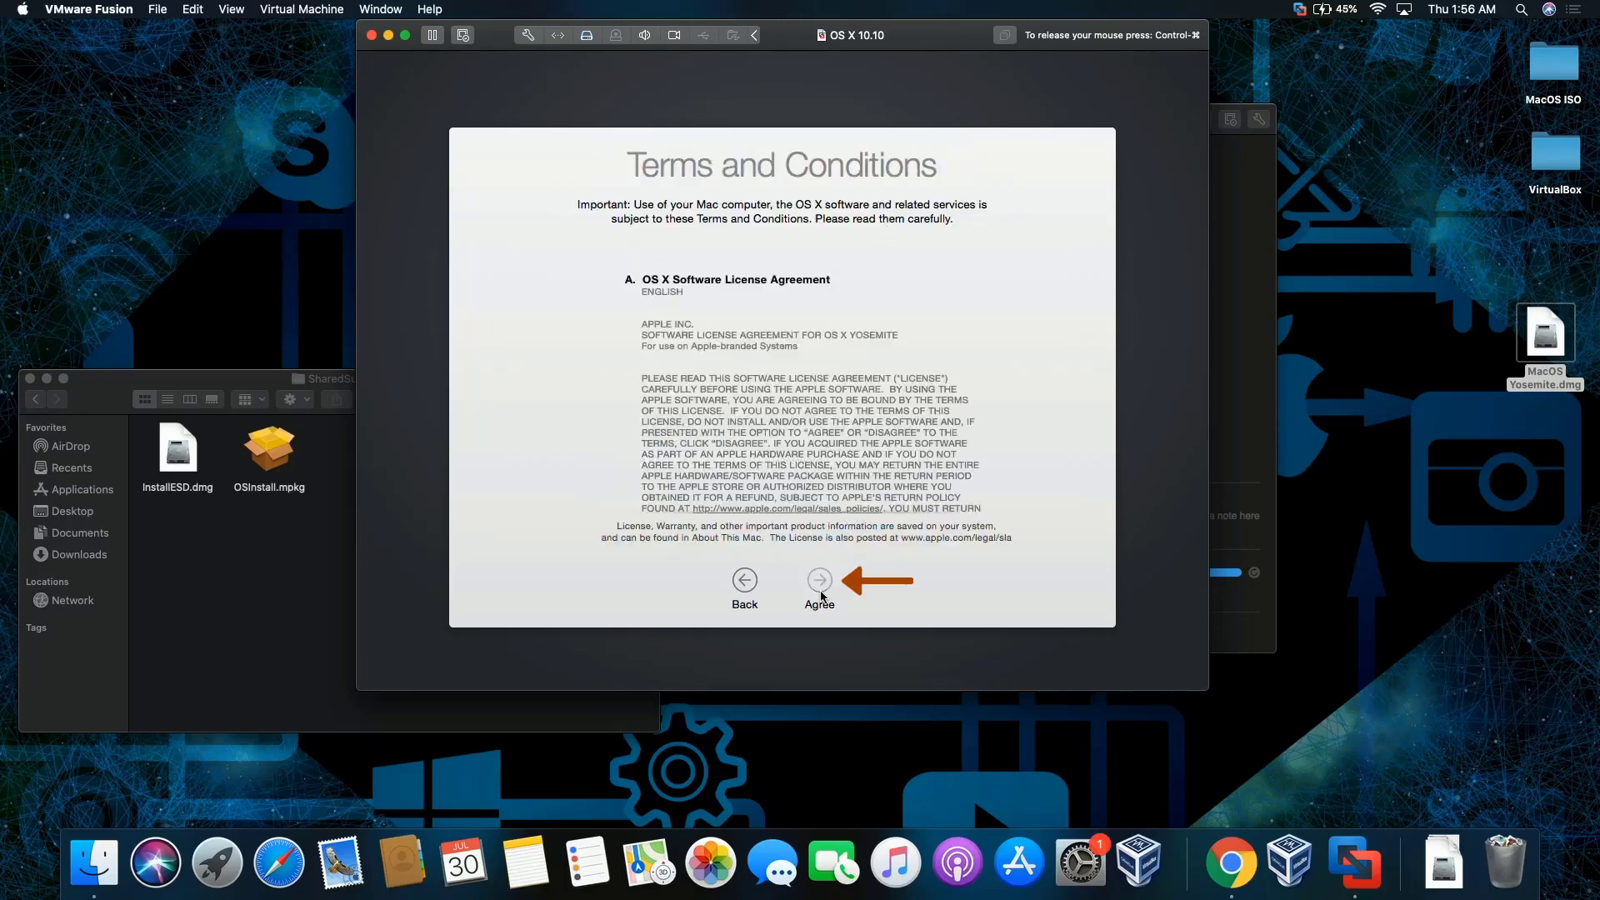
pyautogui.click(819, 594)
pyautogui.click(914, 216)
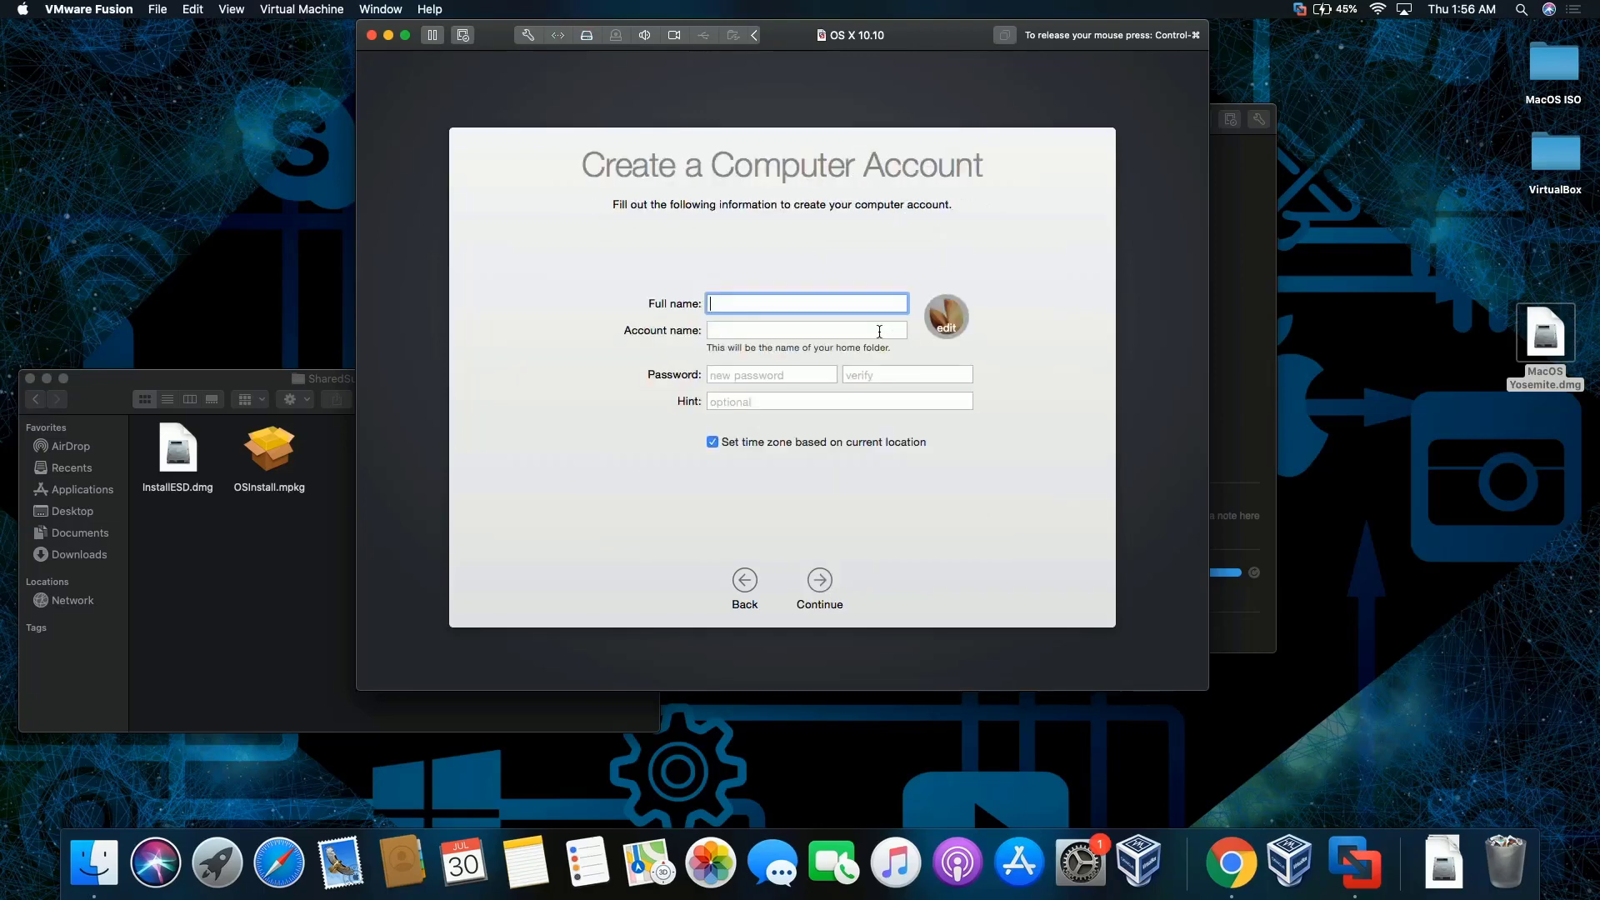
pyautogui.write('Ray')
# Enter the full name, account name and verified password, then create the computer account.
pyautogui.press('Tab')
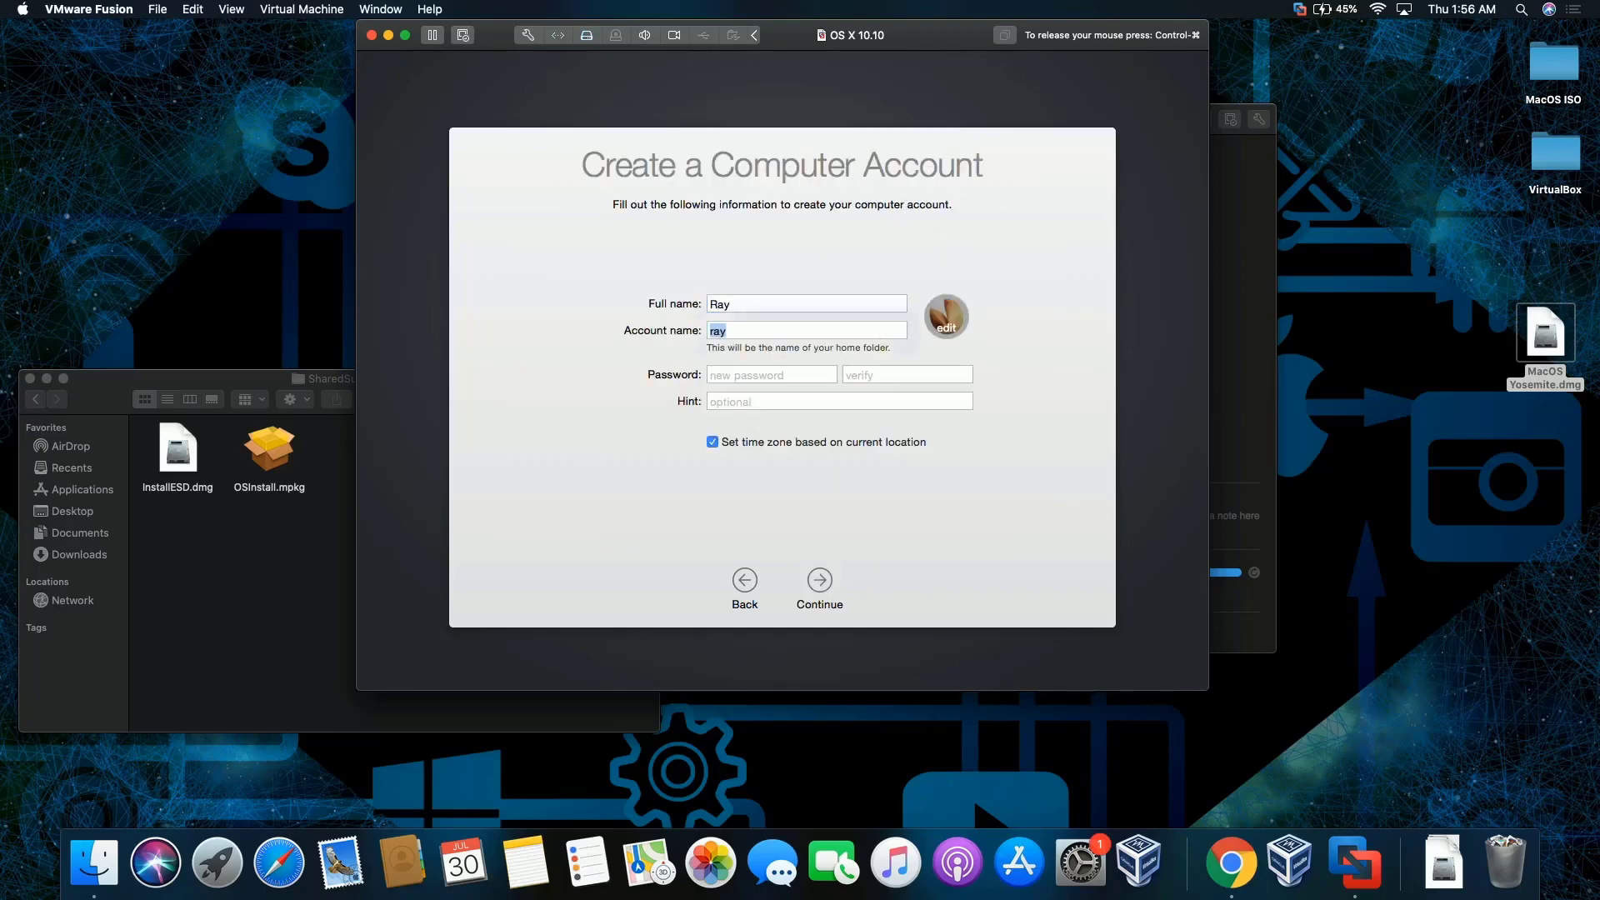
pyautogui.press('Tab')
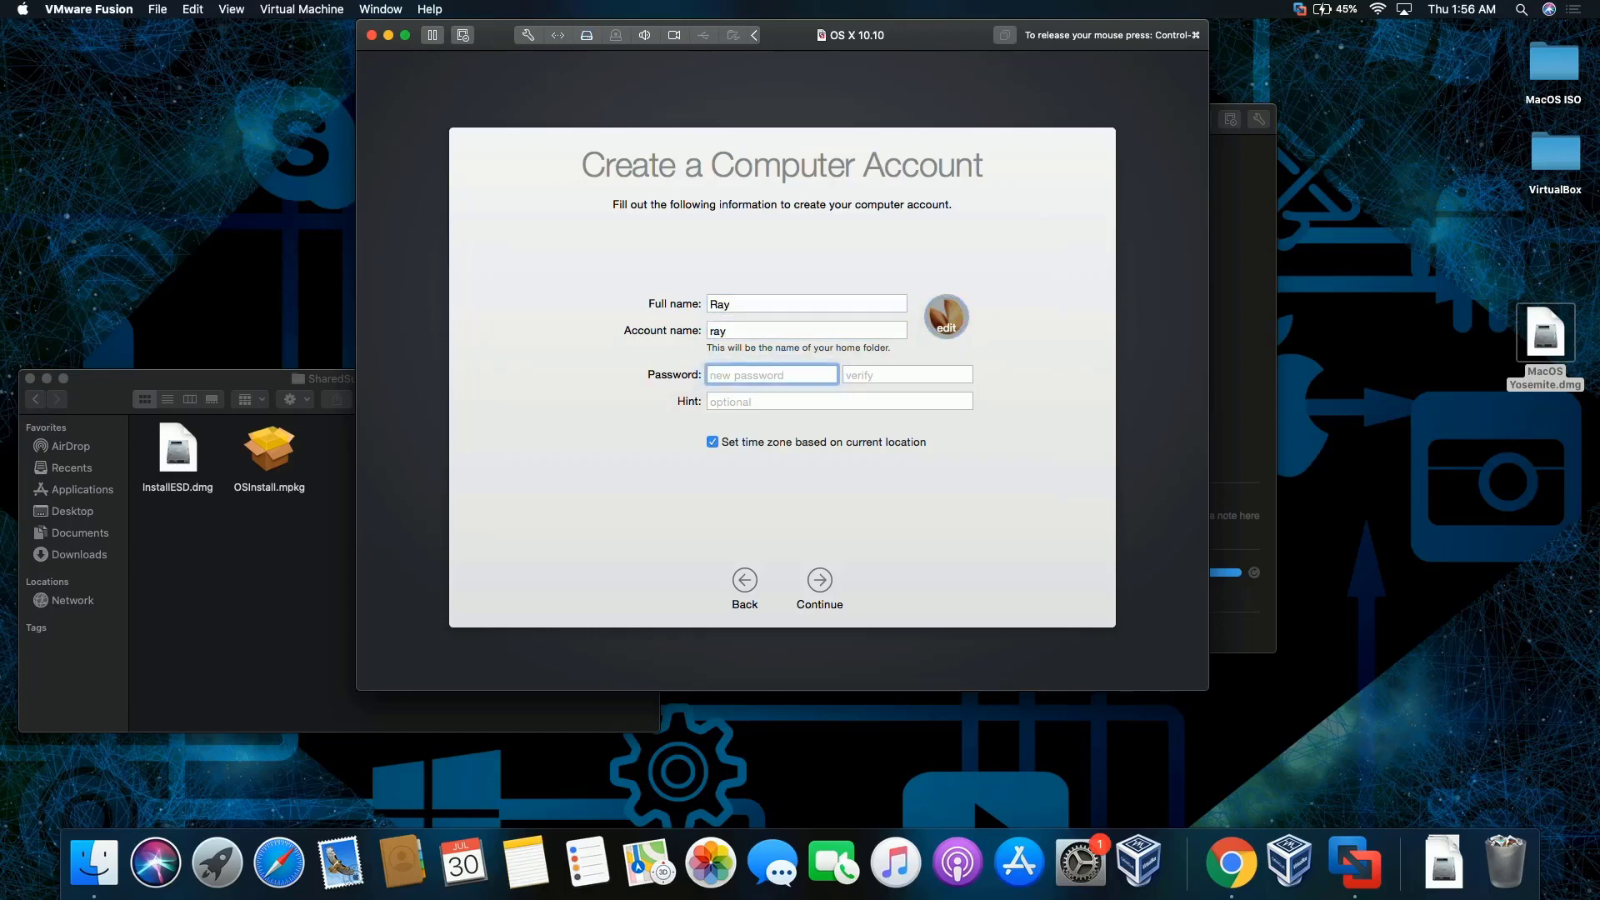
pyautogui.press('Tab')
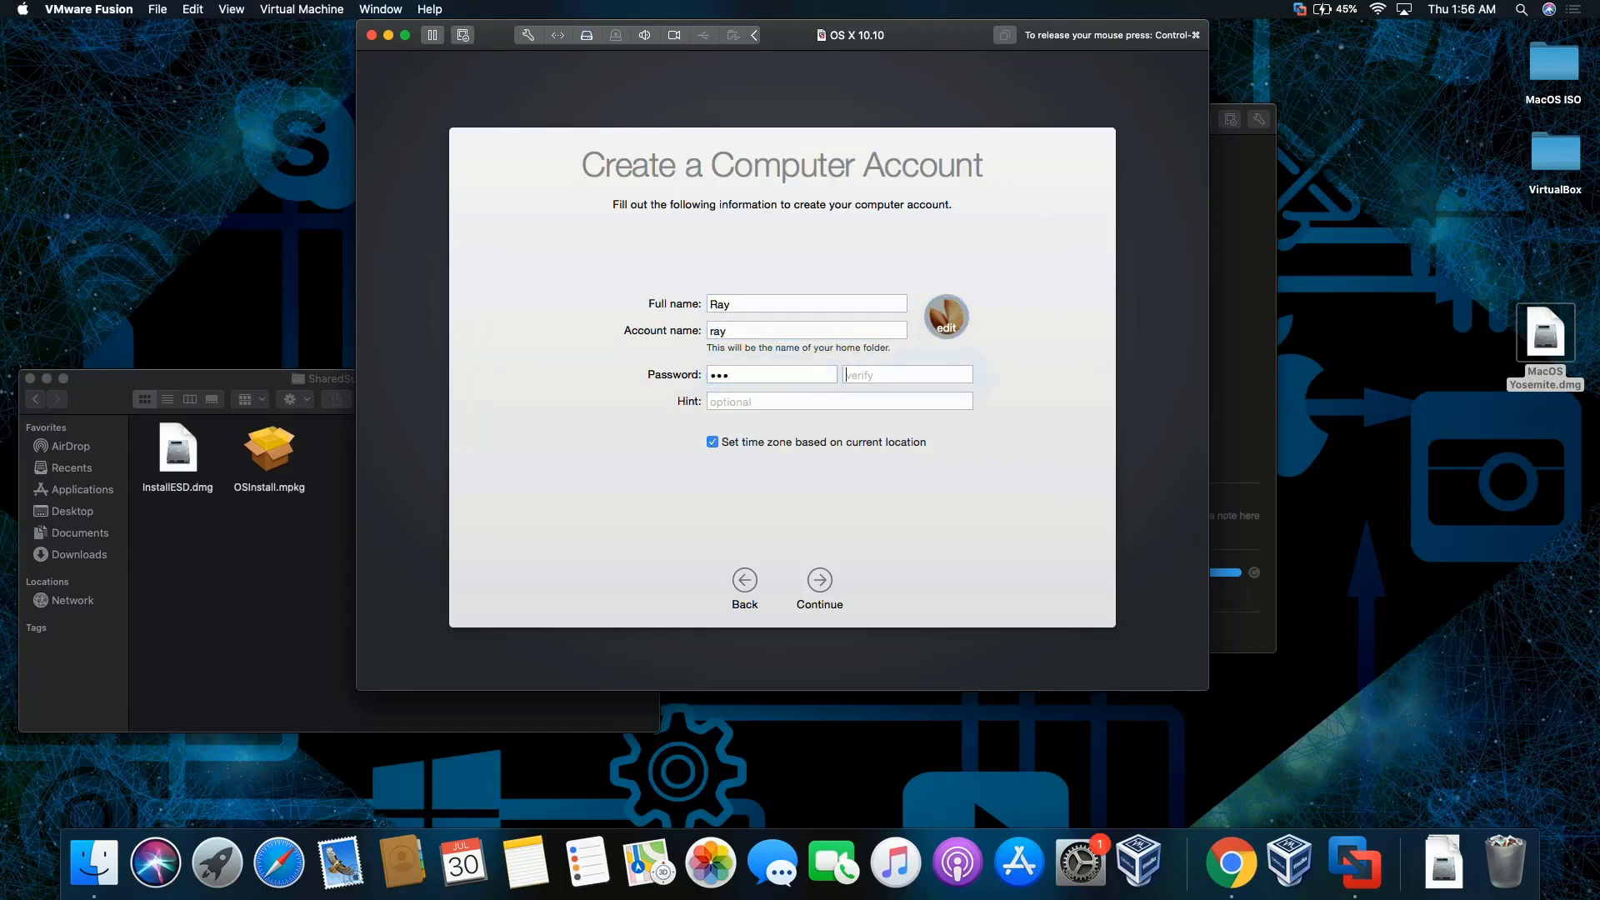
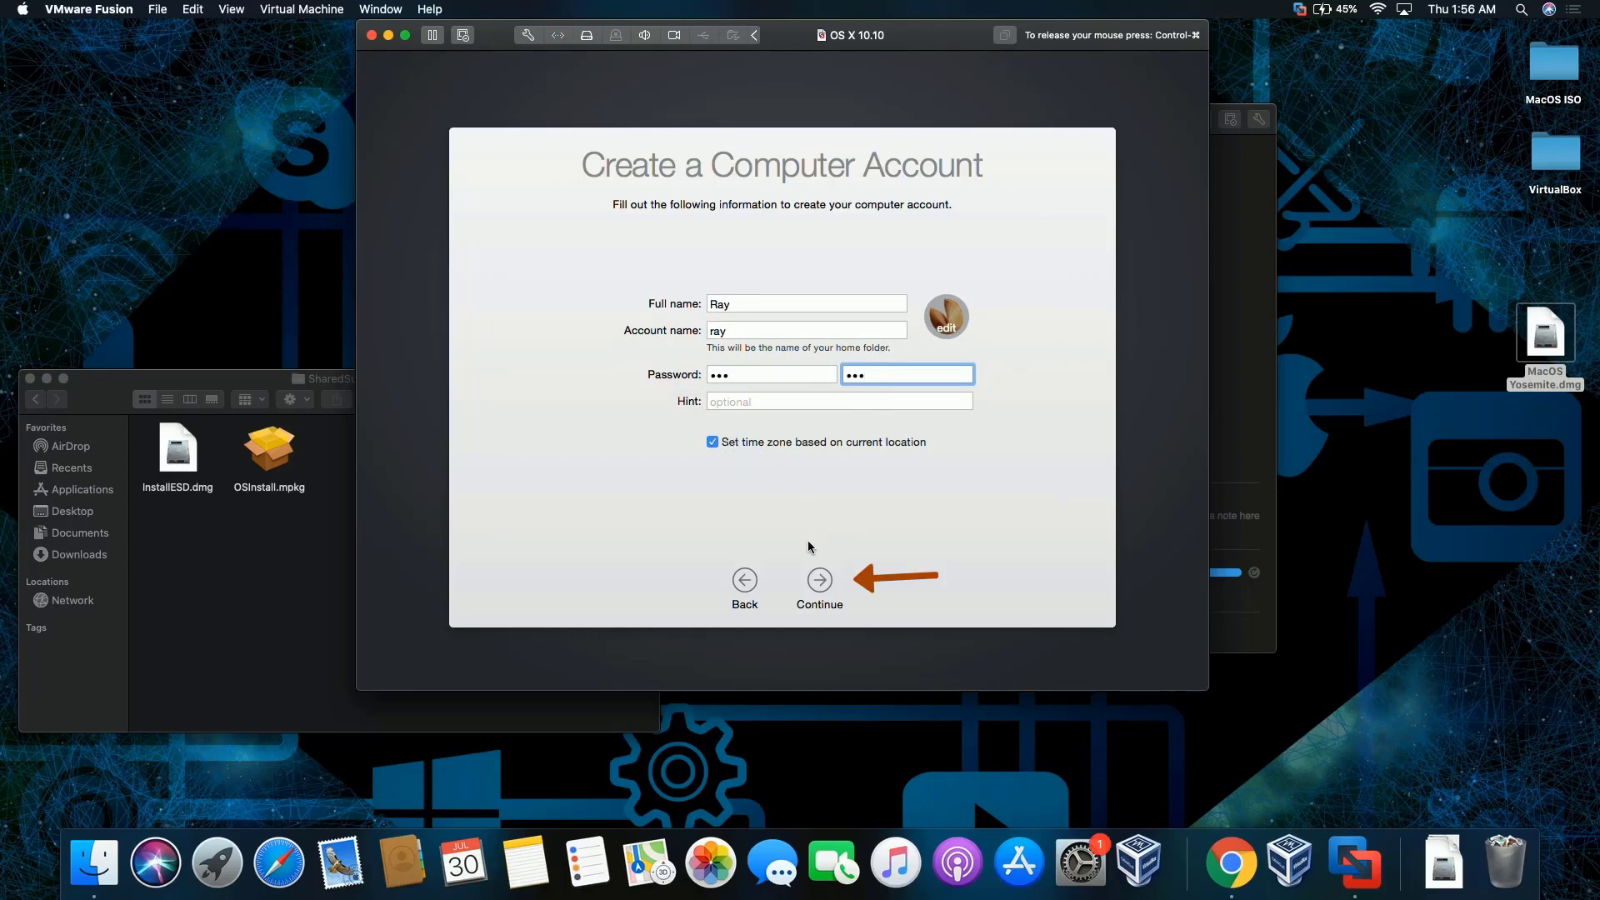
pyautogui.click(814, 576)
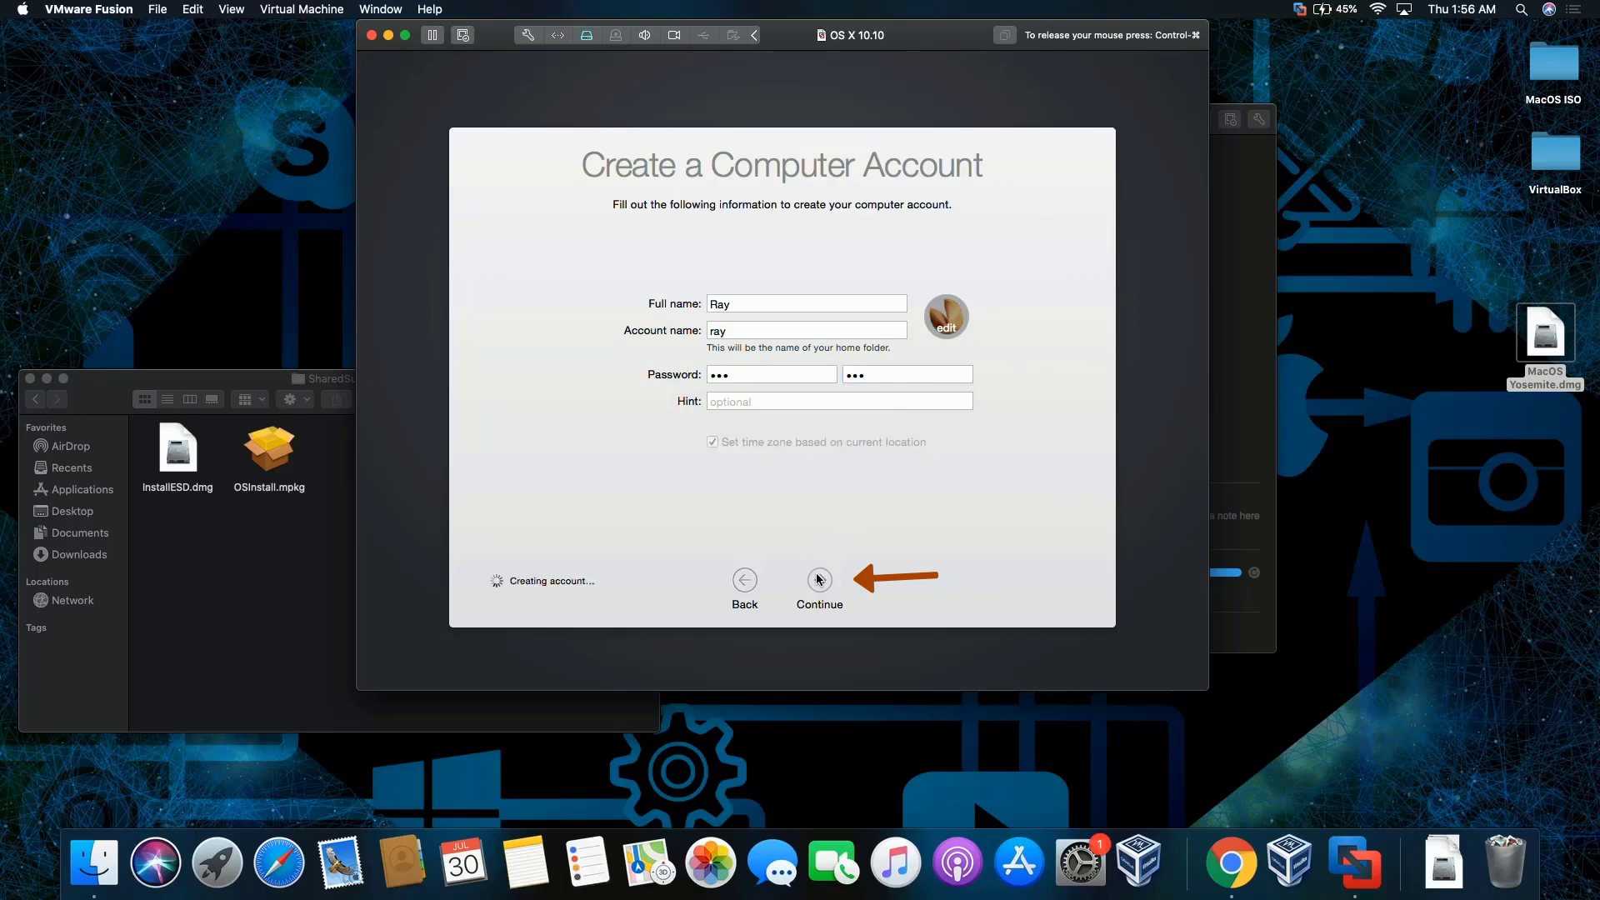
# Keep the default Diagnostics & Usage settings and finish setup.
pyautogui.click(817, 581)
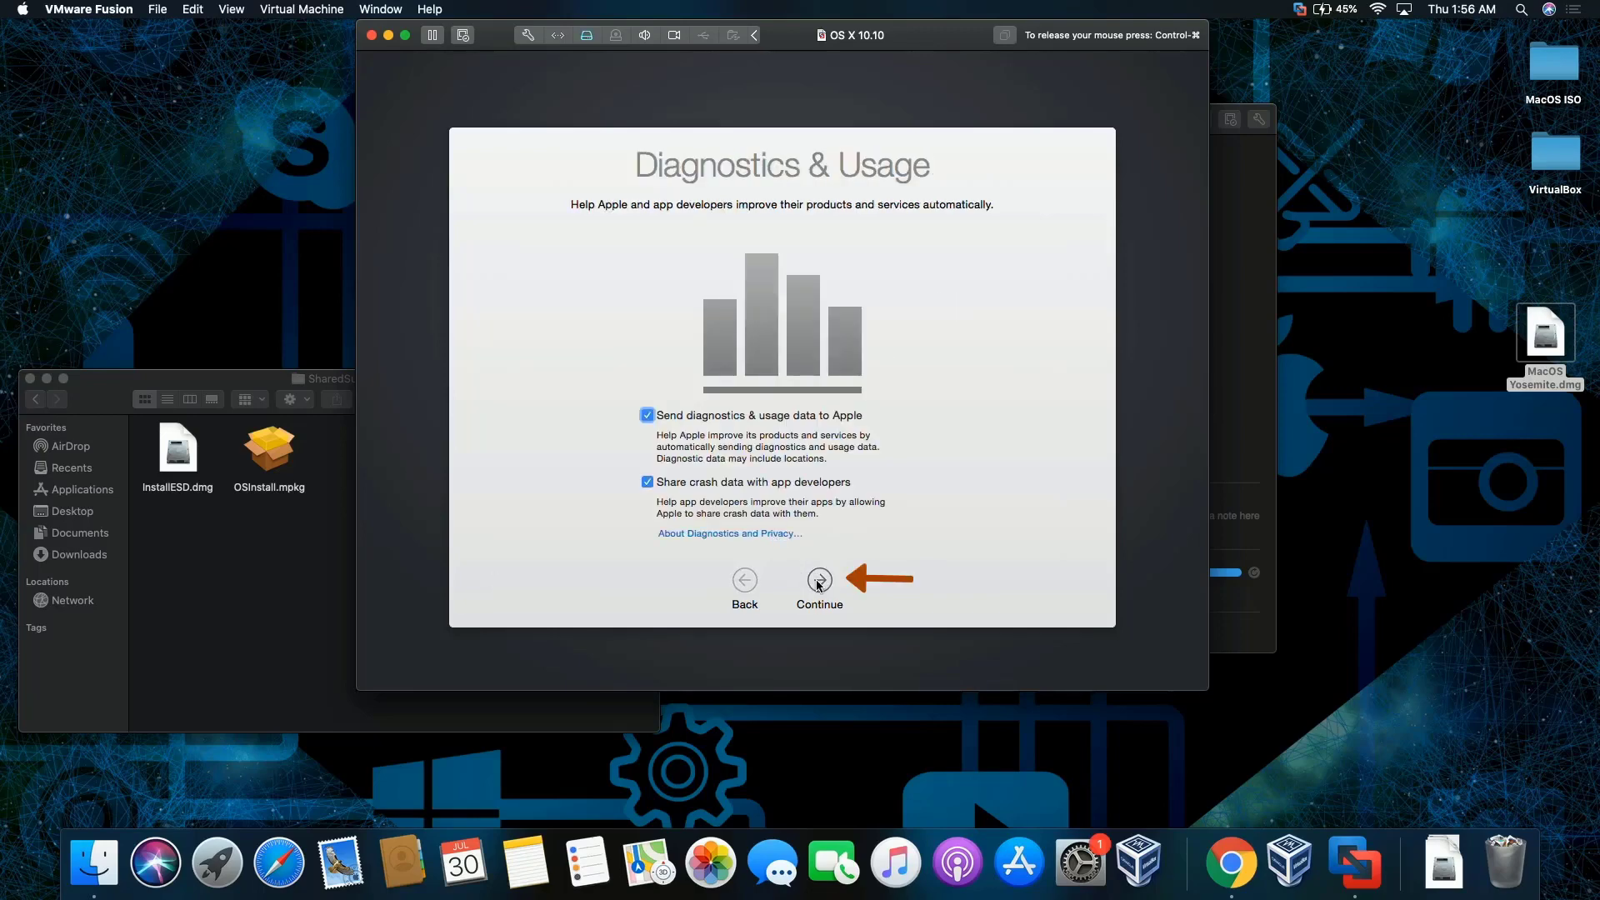